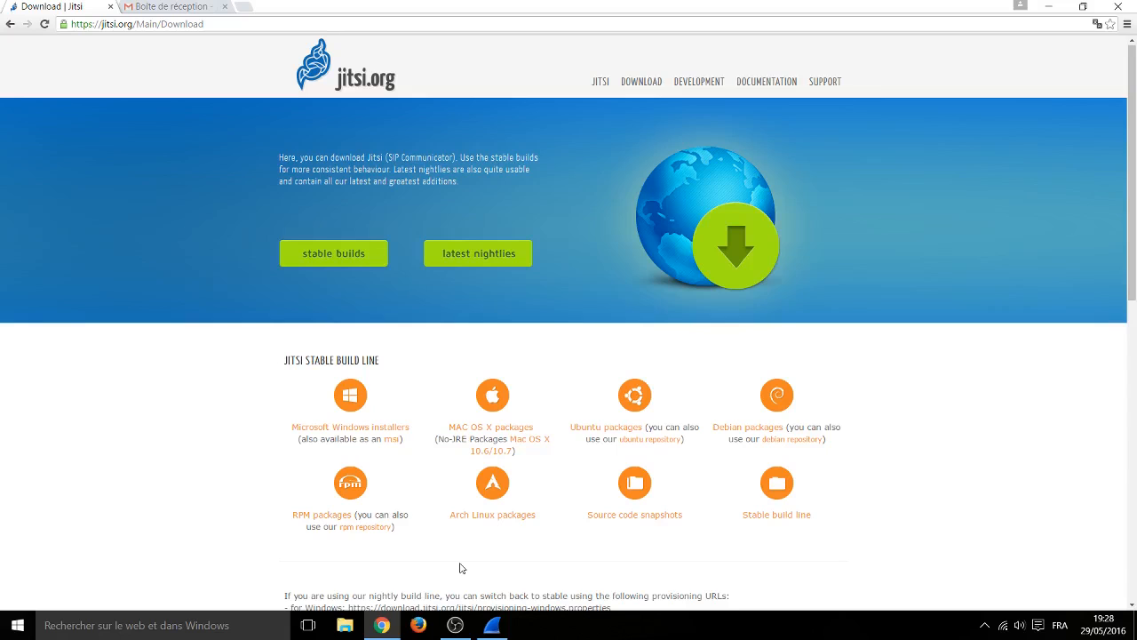
Step: Download the stable Windows installer jitsi-latest-x86.exe and open it from the download bar
scroll(461, 568, down, 3)
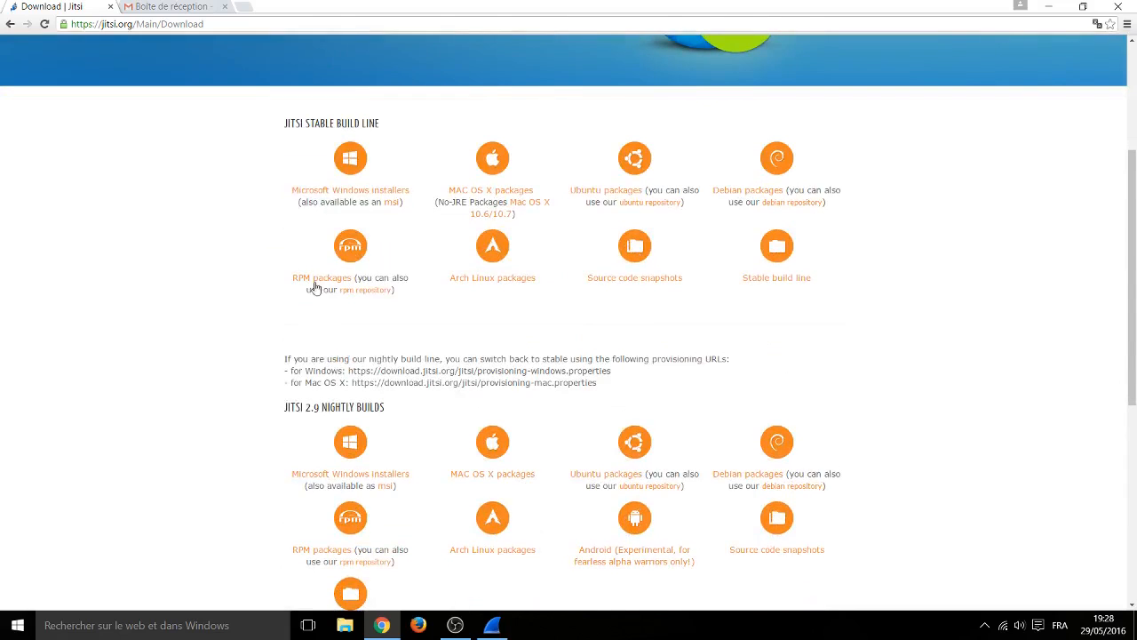
click(346, 190)
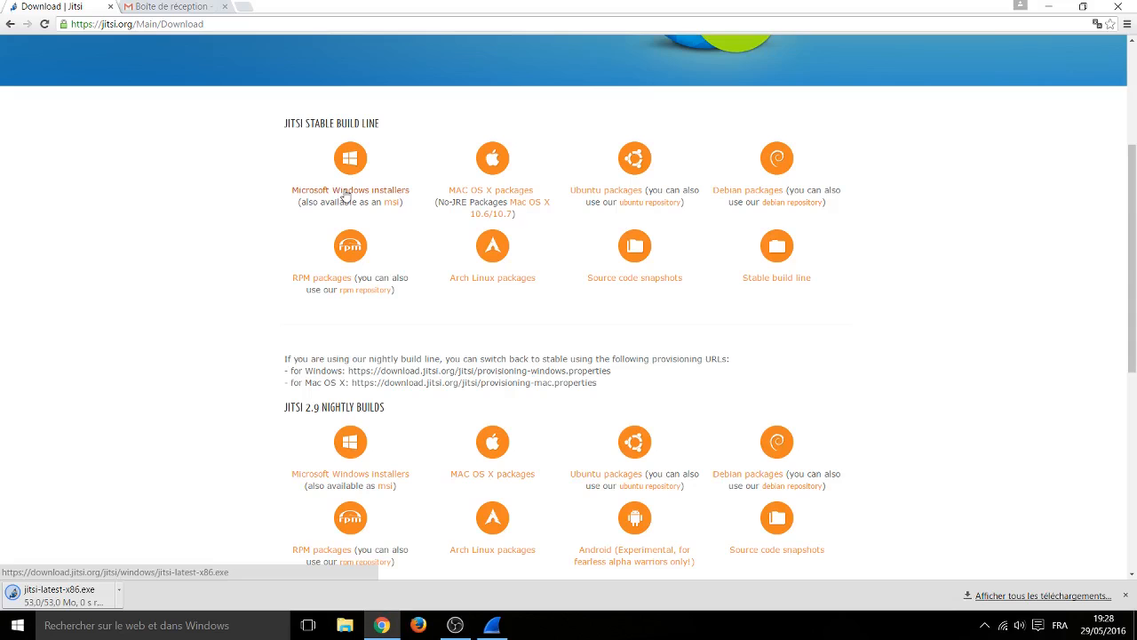
click(71, 593)
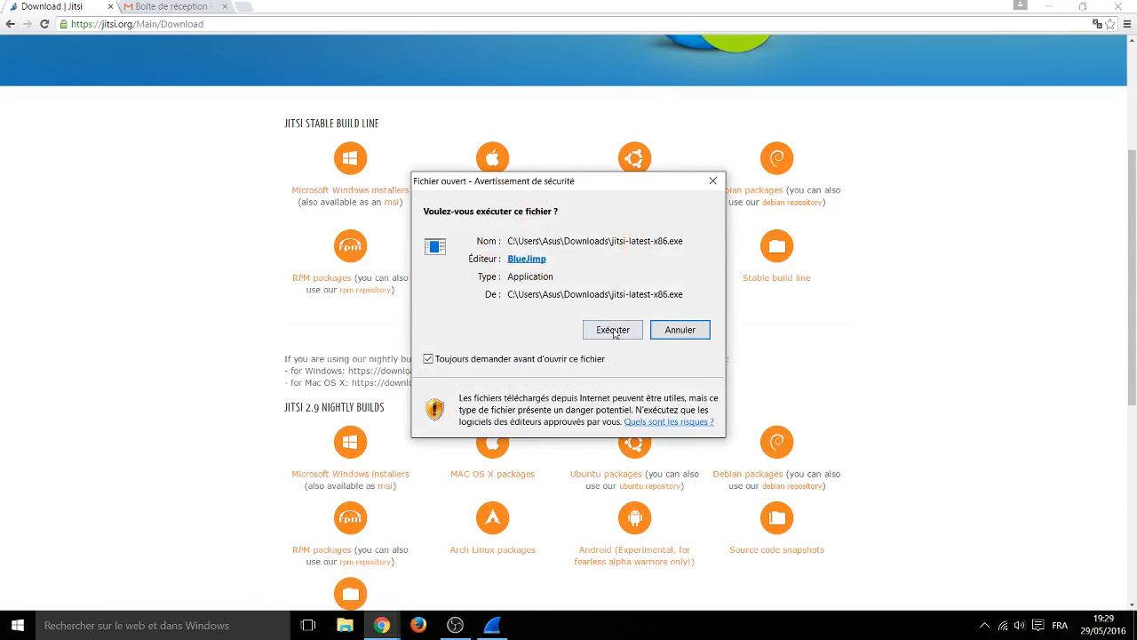
Step: Run the installer and accept the Jitsi licence agreement
click(614, 331)
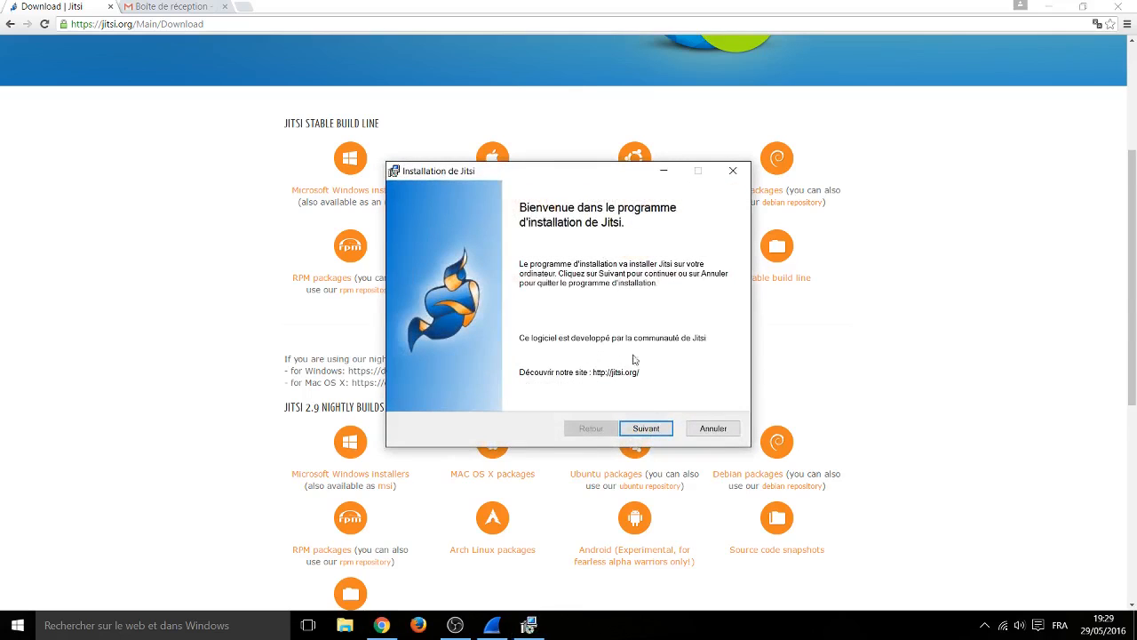
click(646, 429)
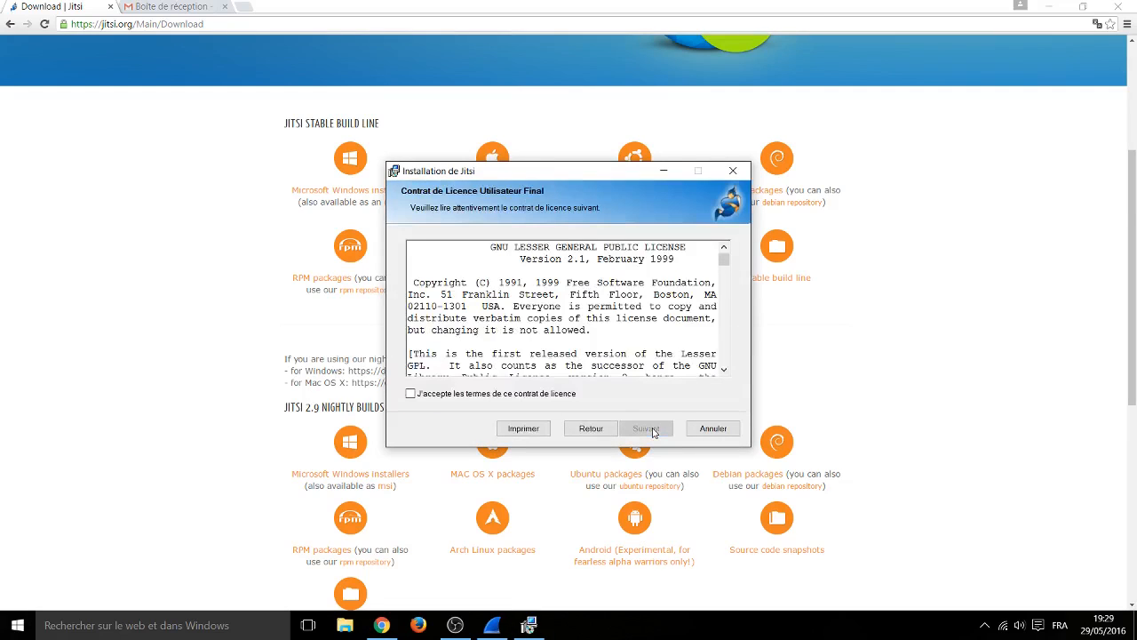
click(545, 396)
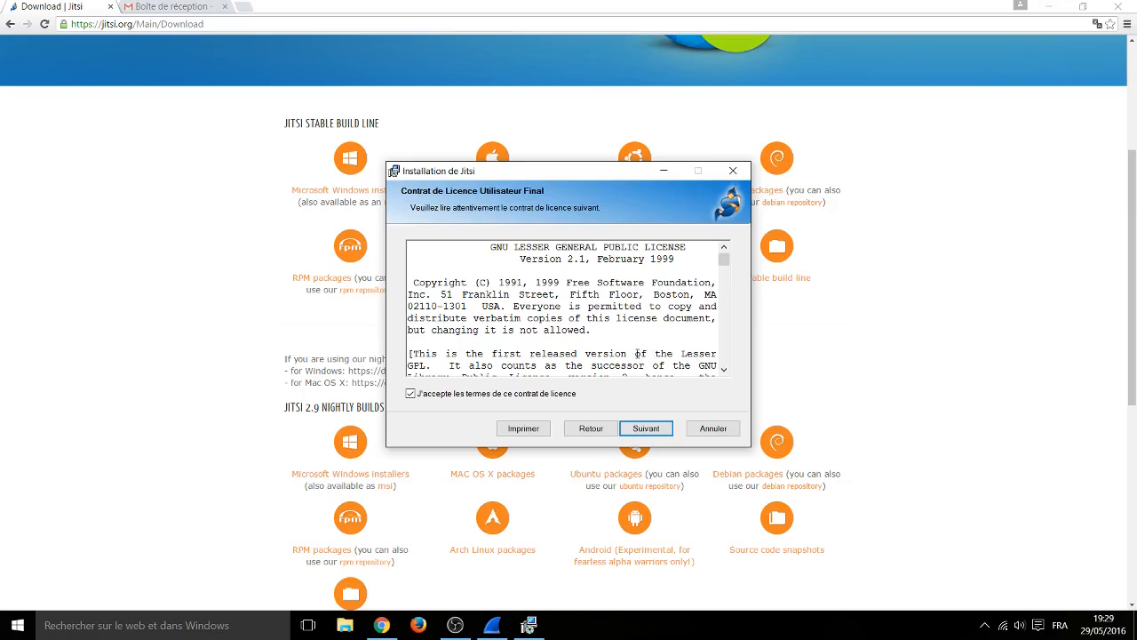
click(646, 433)
Step: Keep the default folder, enable automatic launch at startup, install, and launch Jitsi
click(645, 430)
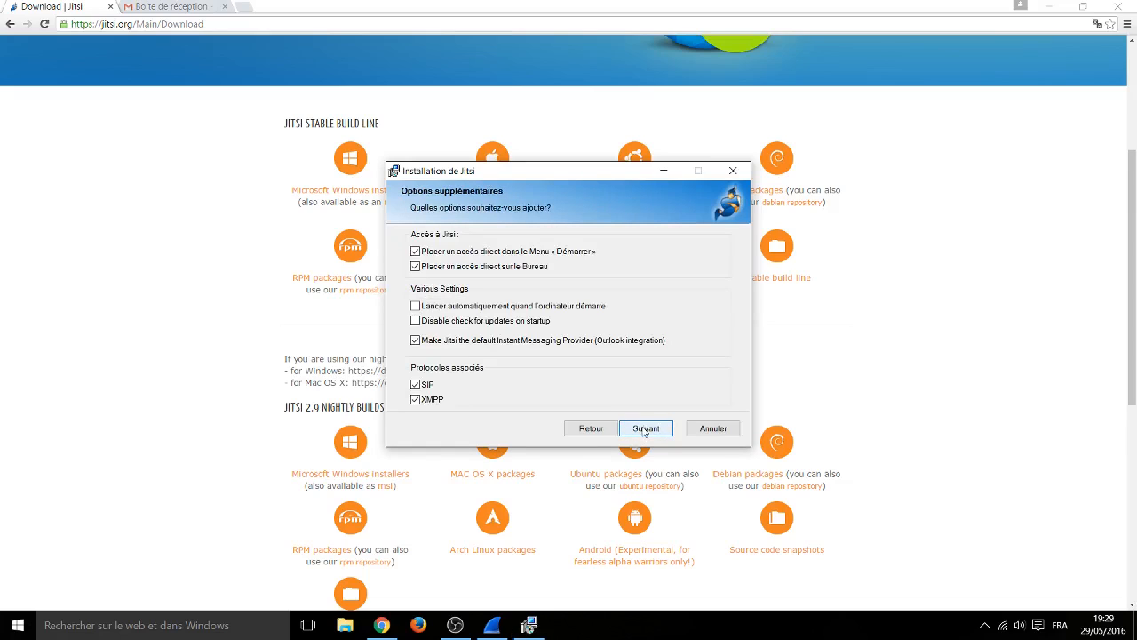
click(556, 306)
click(658, 430)
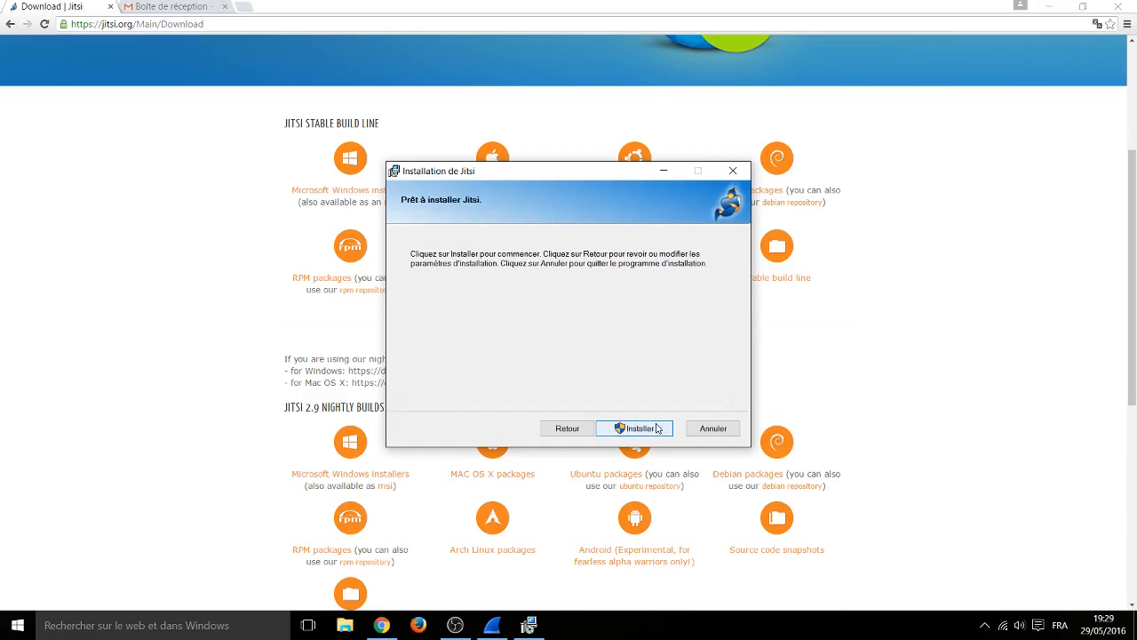
click(657, 429)
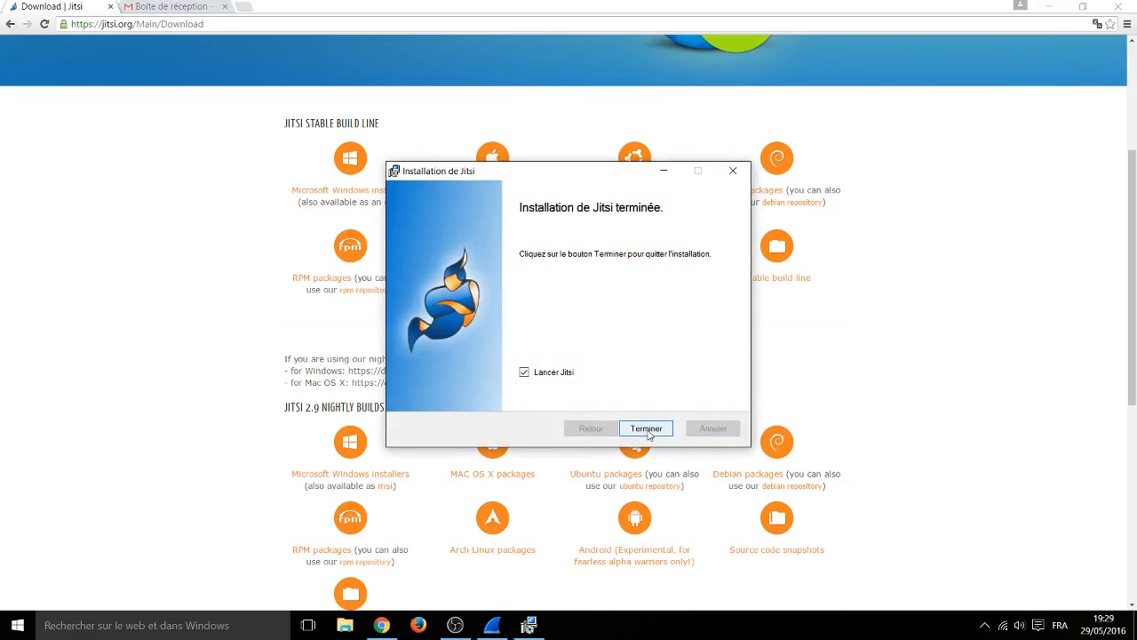
click(649, 432)
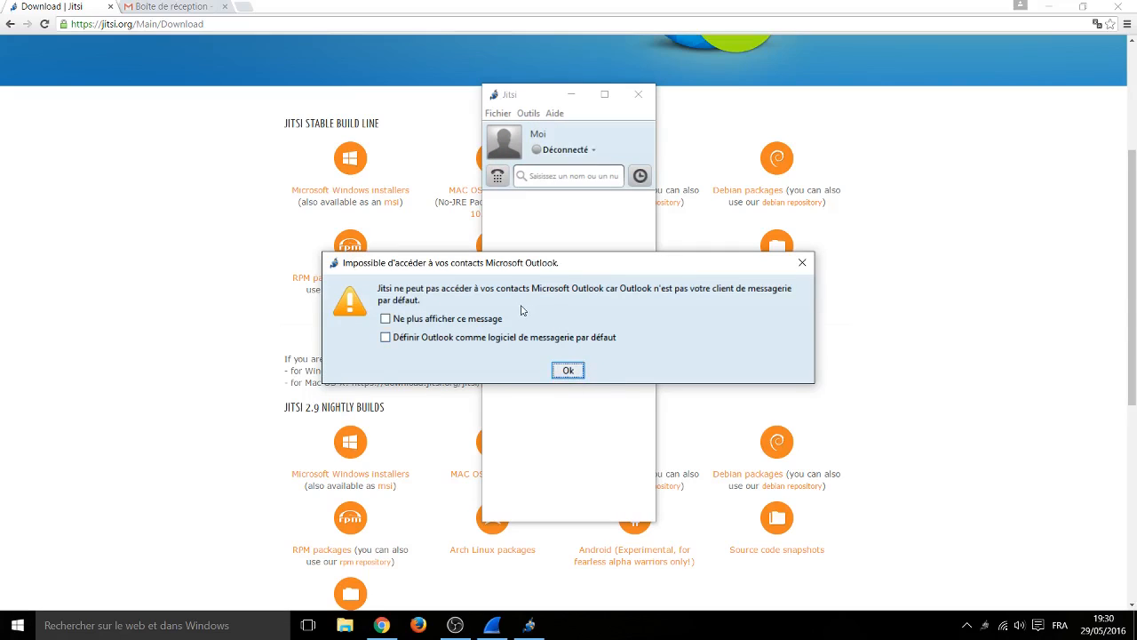
Step: Permanently dismiss the Outlook contacts warning and sign in with the Google Talk username and password
click(494, 322)
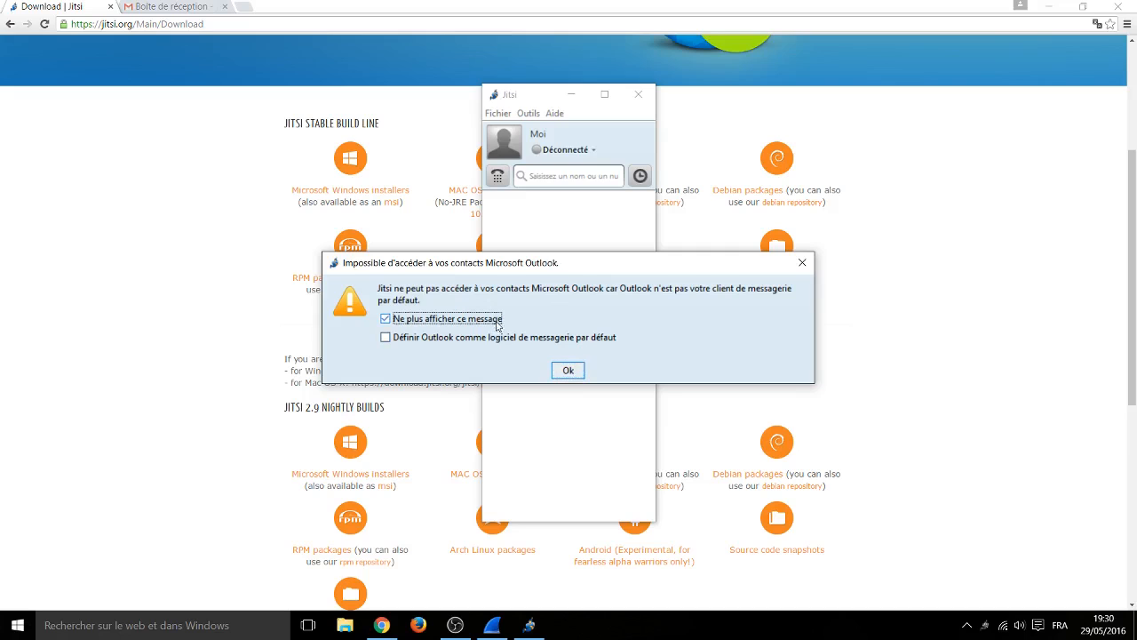
click(565, 372)
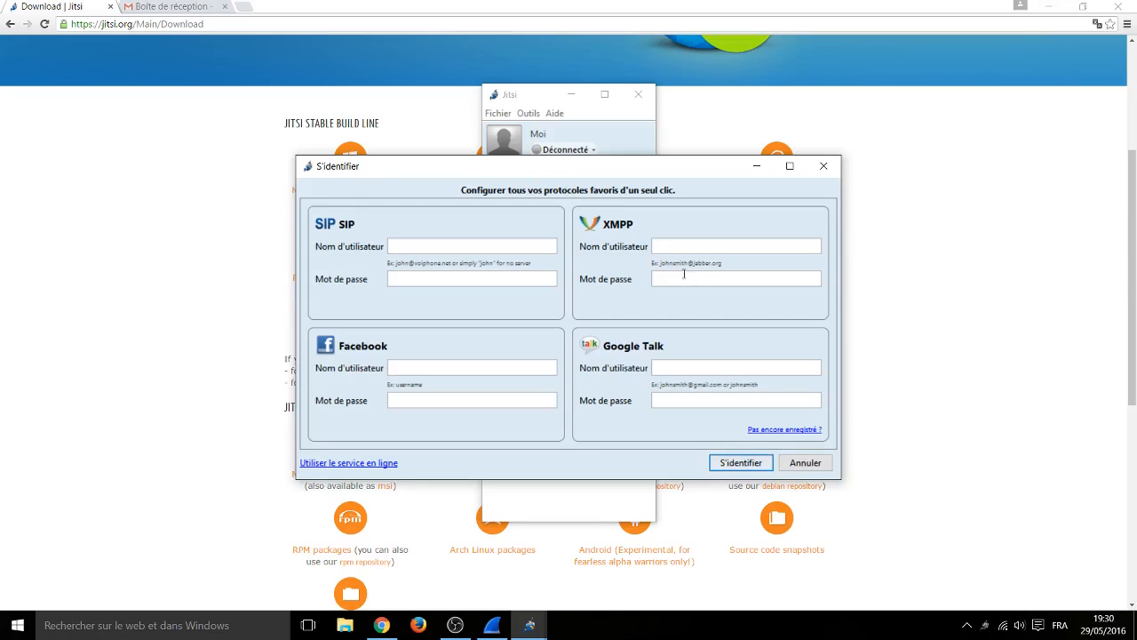
click(696, 364)
key(Tab)
text(••••••••••)
click(741, 463)
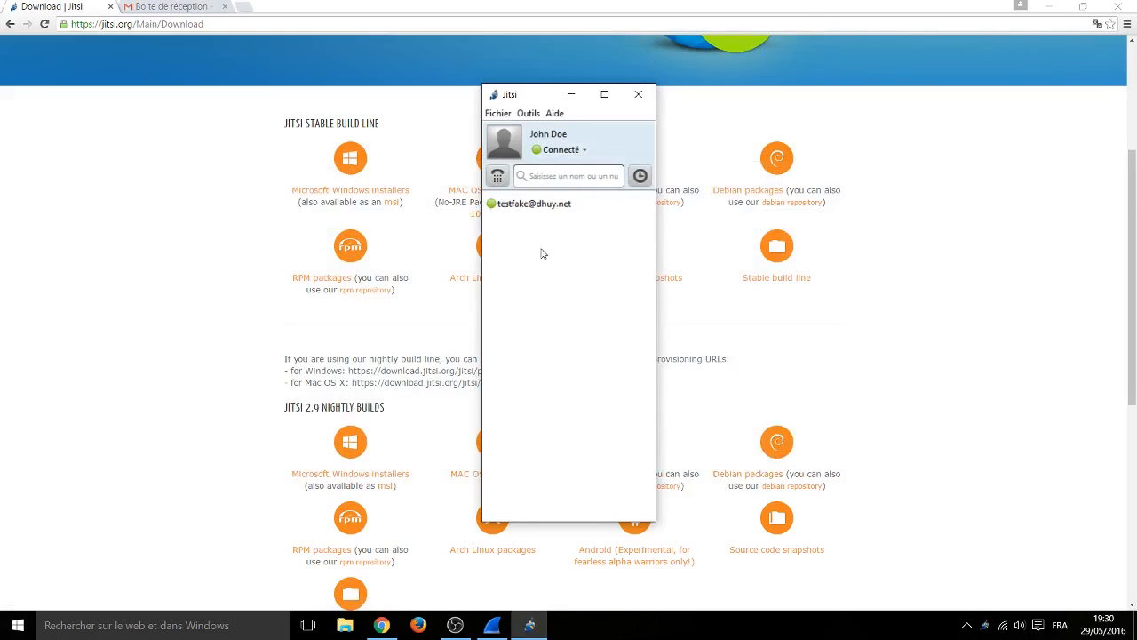
Step: Send 'Tout simplement' to the contact and start a private encrypted conversation
click(544, 203)
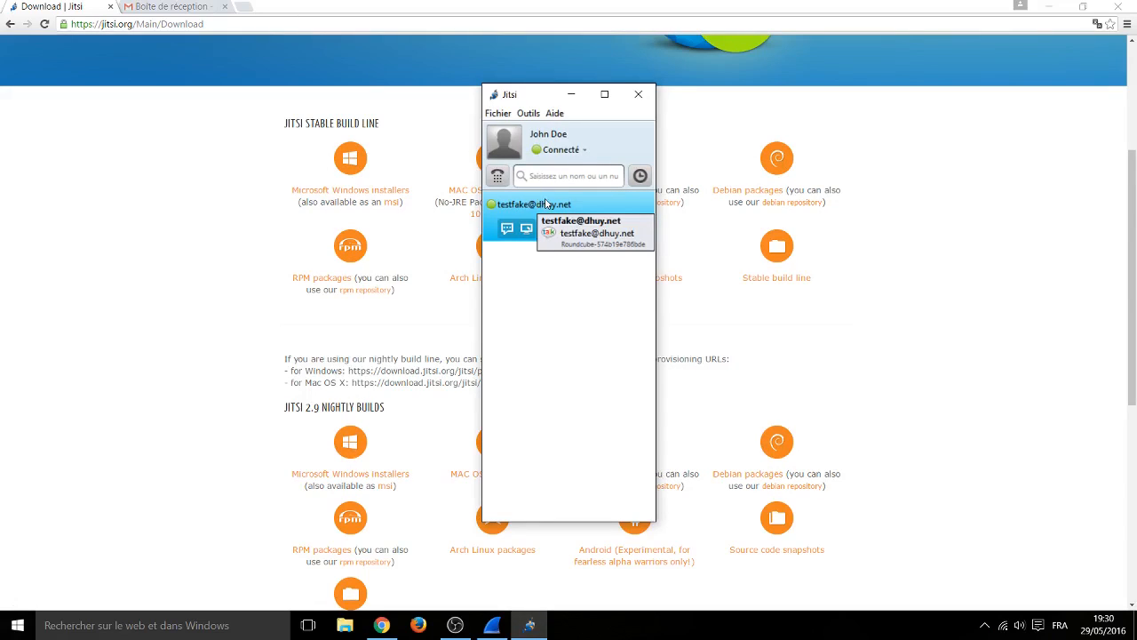
click(506, 229)
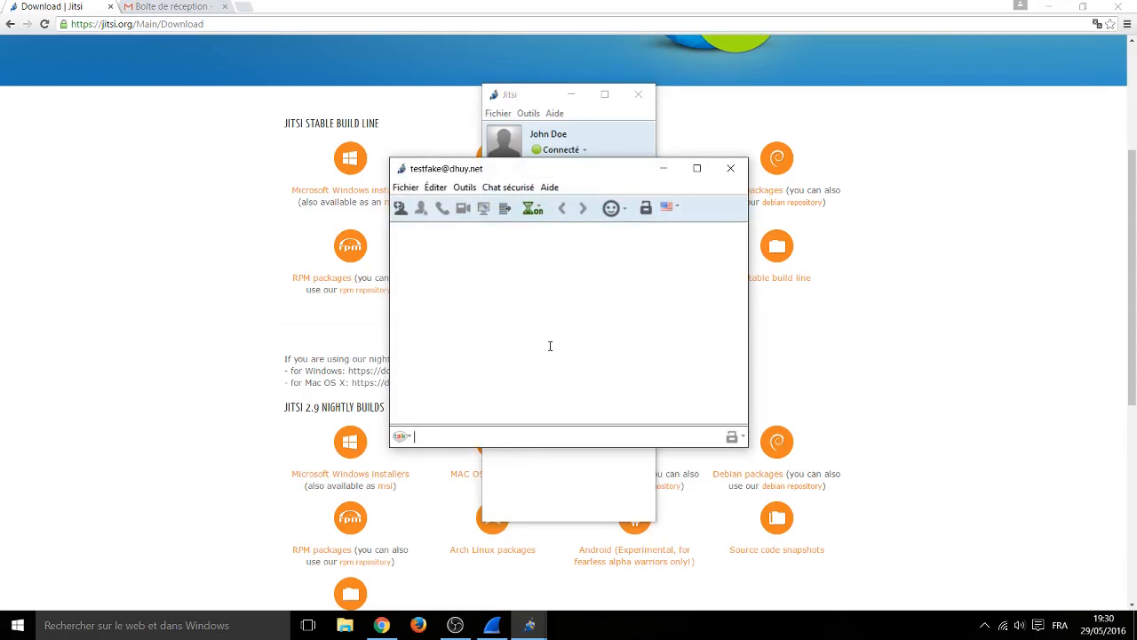
text(Tout simplement)
key(Return)
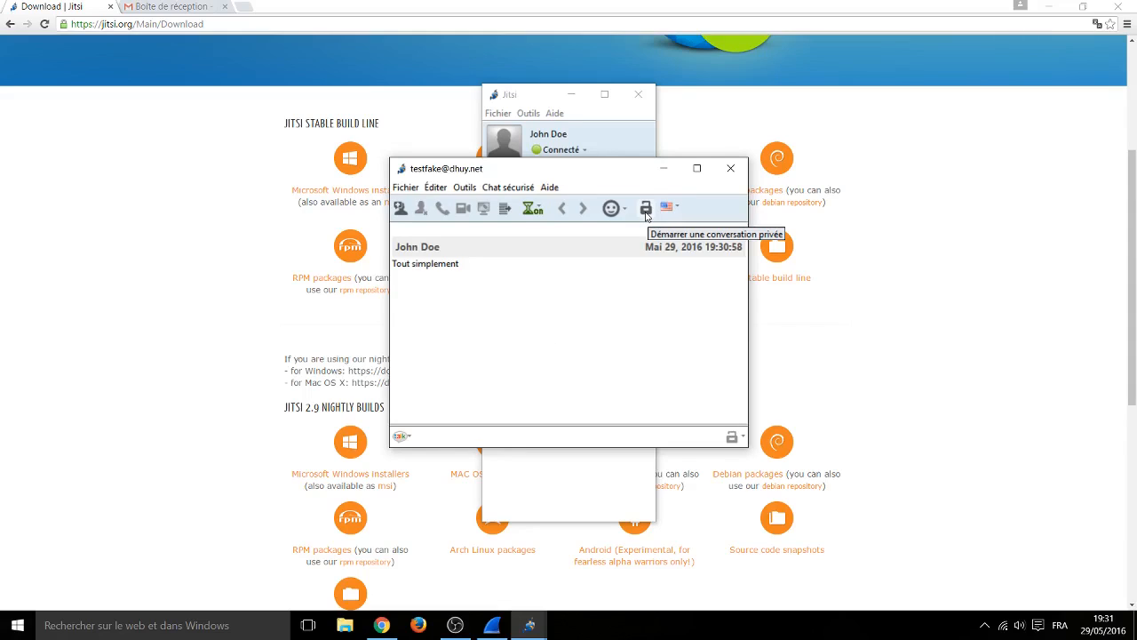
click(645, 213)
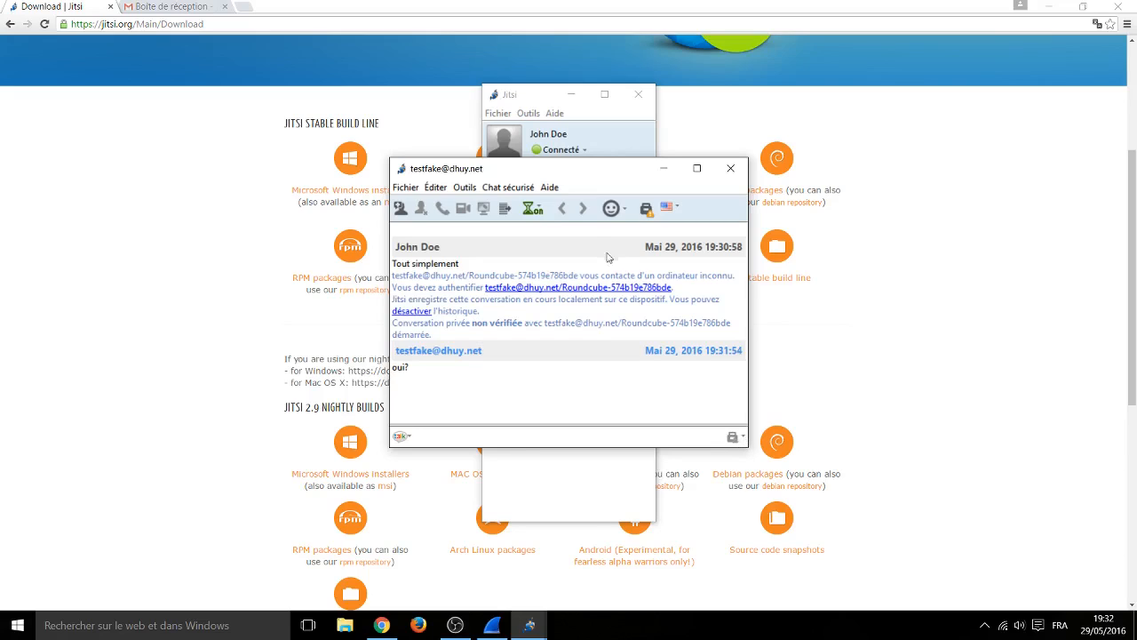
Step: Show the Chat sécurisé options for the contact
click(511, 188)
mouse_move(600, 206)
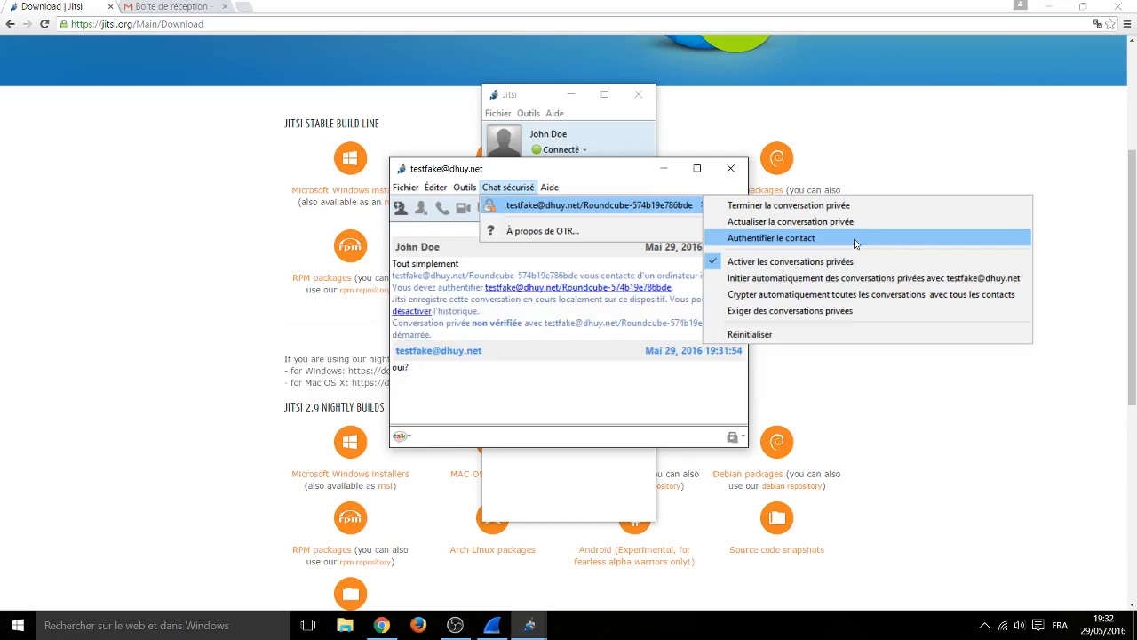
click(856, 243)
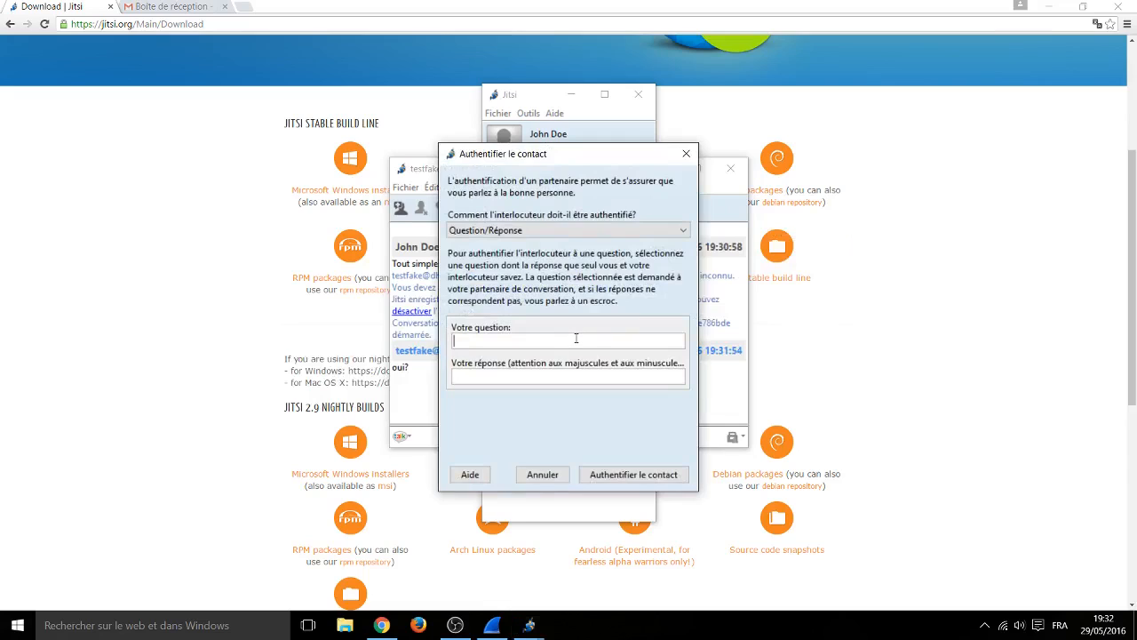
text(Have yo)
text(u met Te)
text(d)
text(?)
text(No)
text(, H)
text(e)
text('s)
text( not her)
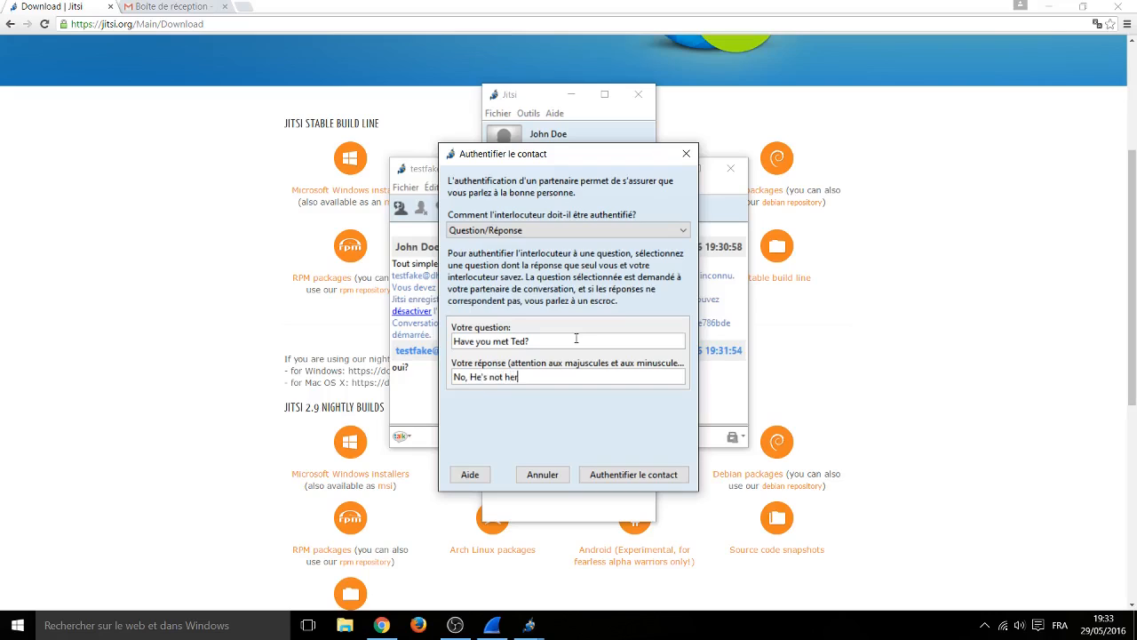
text(e.)
click(628, 475)
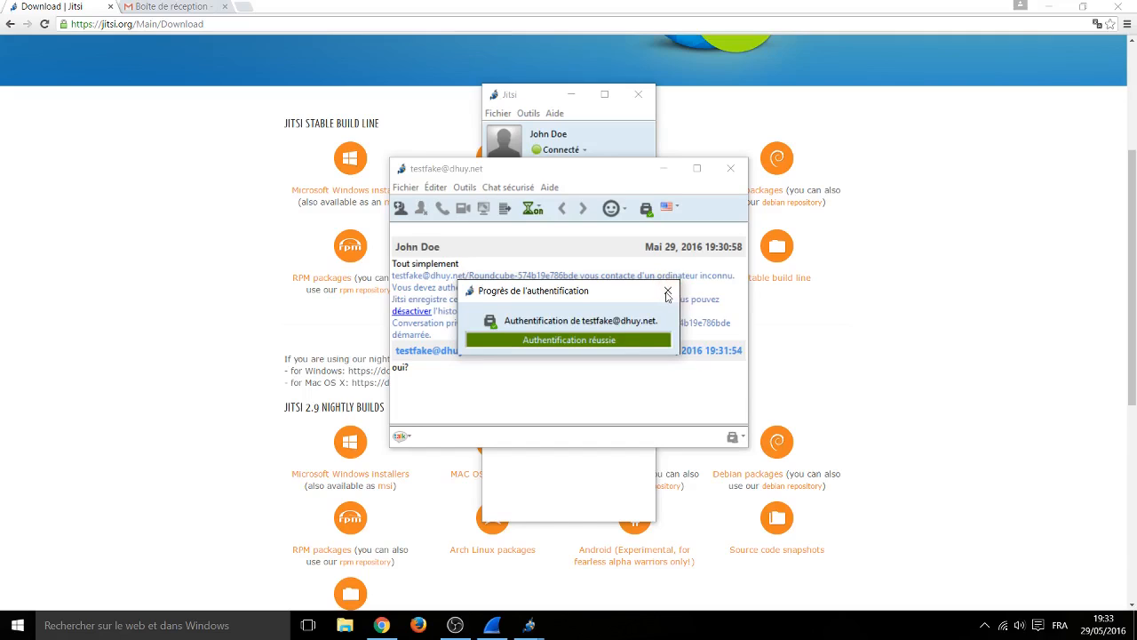
click(668, 292)
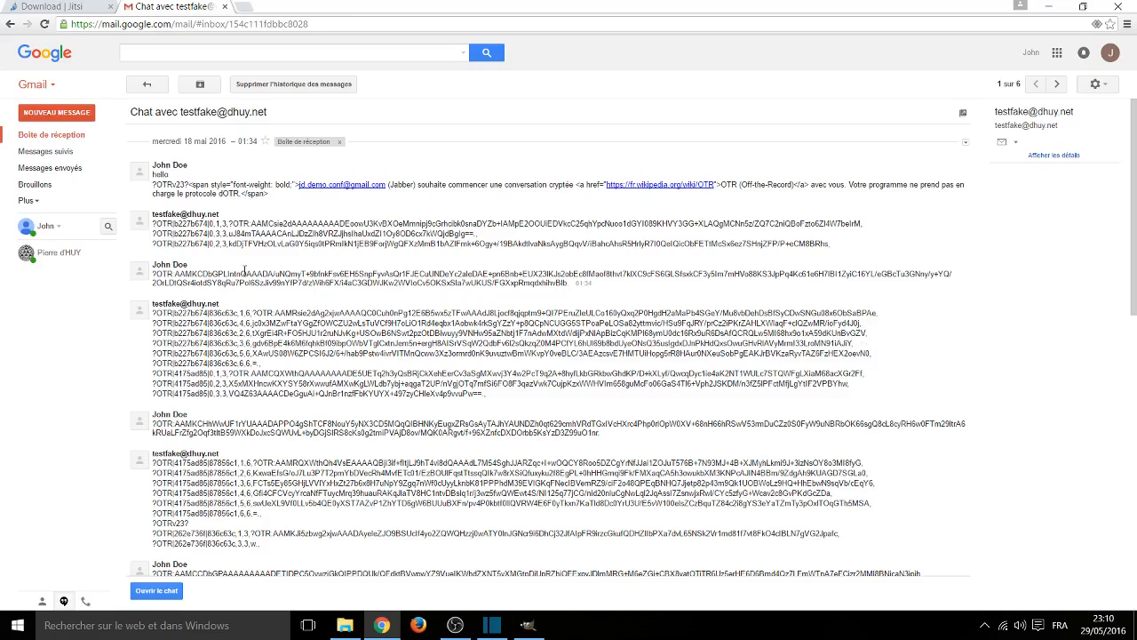
Step: In the Gmail transcript, select the OTRv23 tag and the plain-text 'hello' message
drag(184, 185, 156, 185)
scroll(418, 257, down, 3)
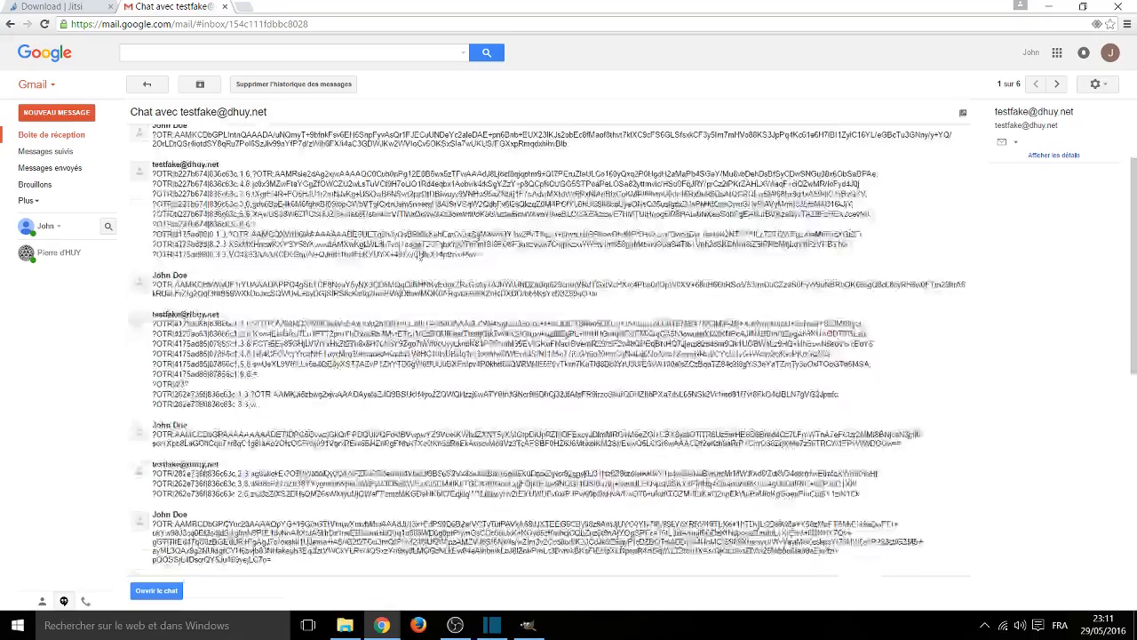
scroll(418, 257, down, 2)
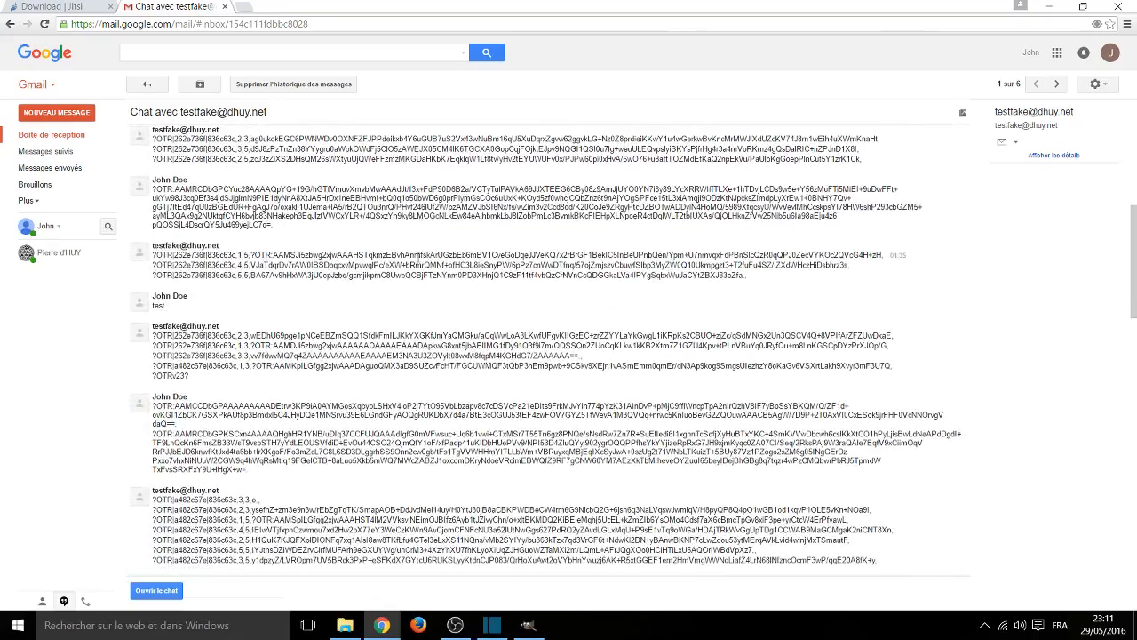
scroll(414, 264, up, 5)
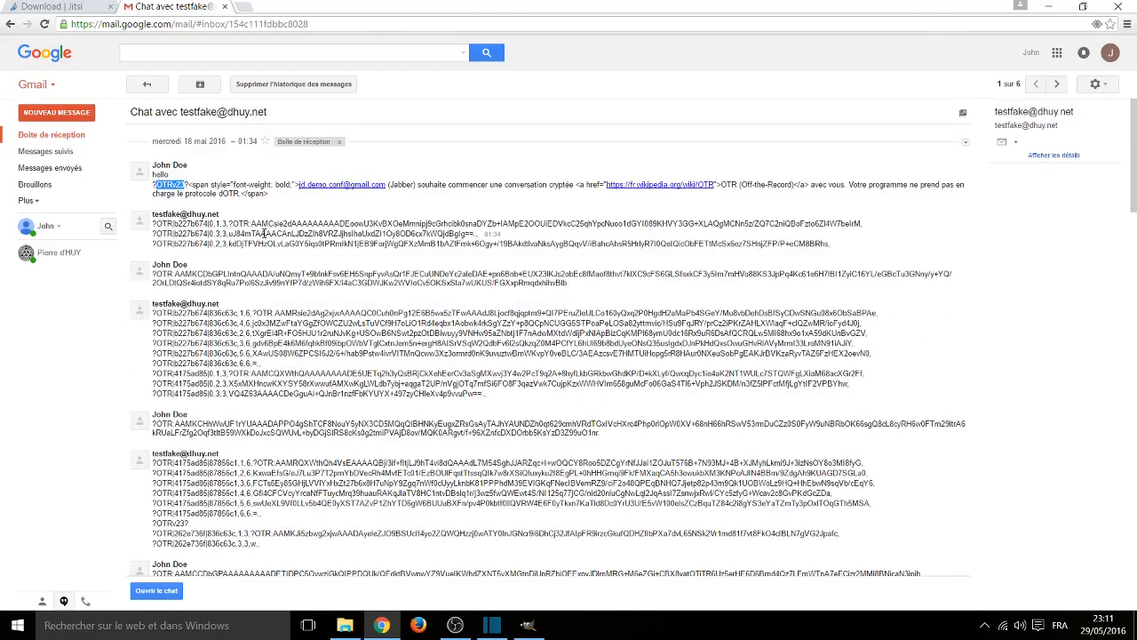
double_click(160, 174)
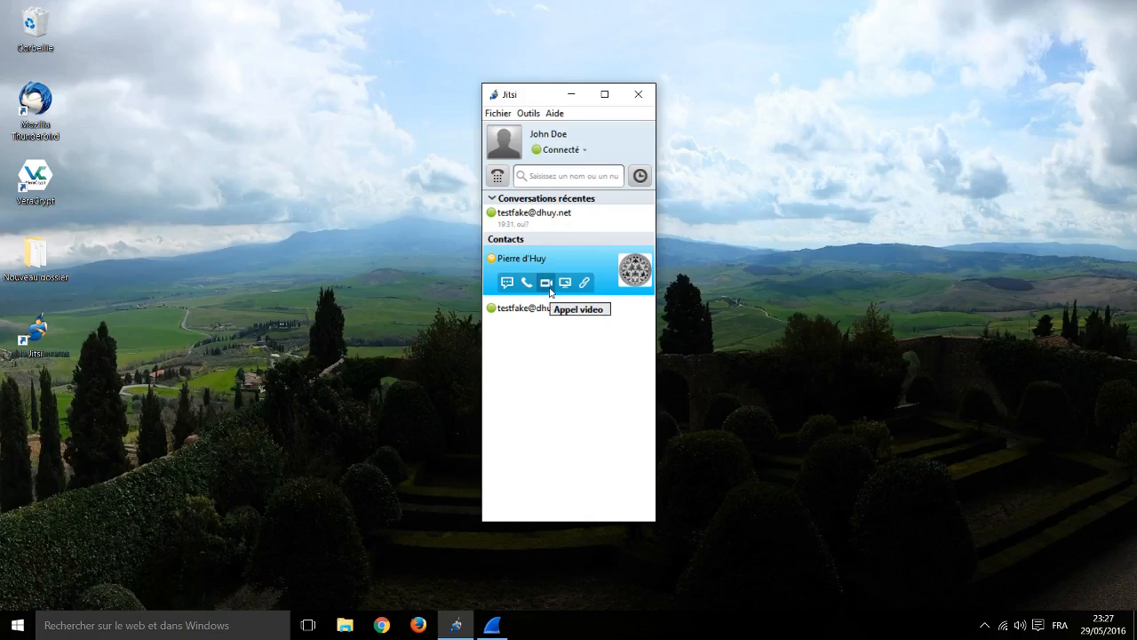
Step: Use the first contact's video-call button
click(549, 283)
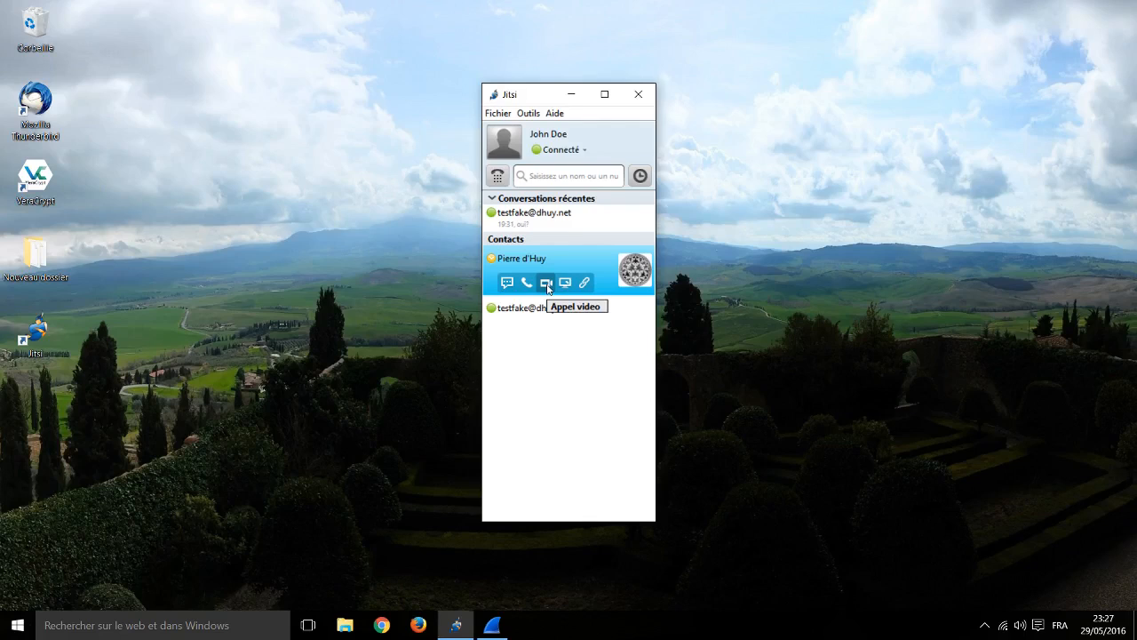
Step: Place a video call to the contact and show its ZRTP encryption and SAS details
click(546, 284)
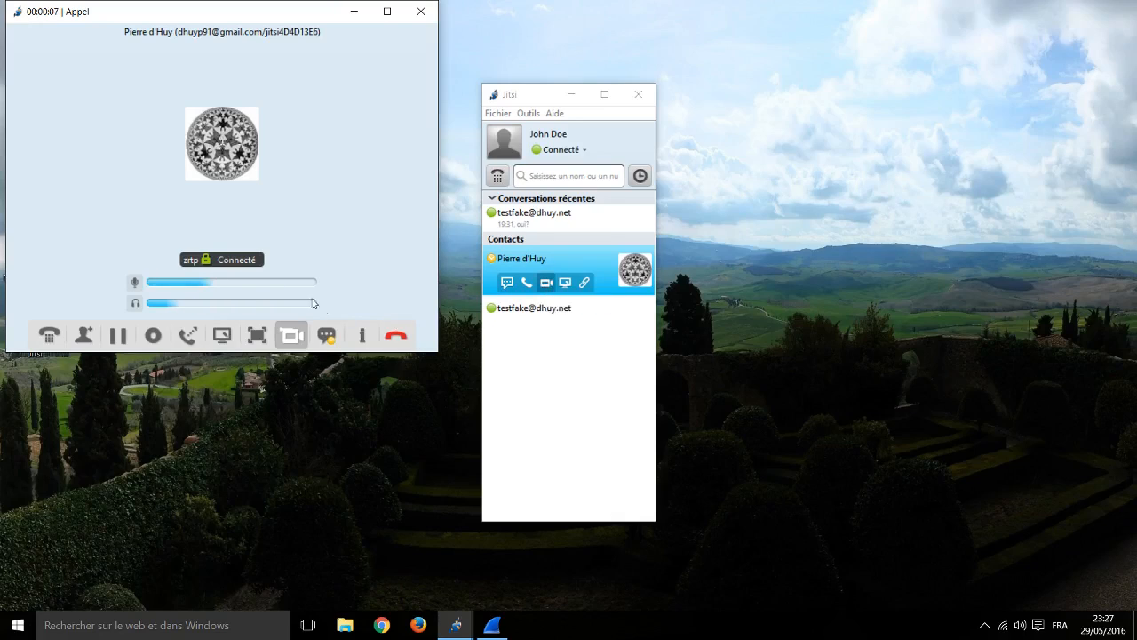
click(206, 260)
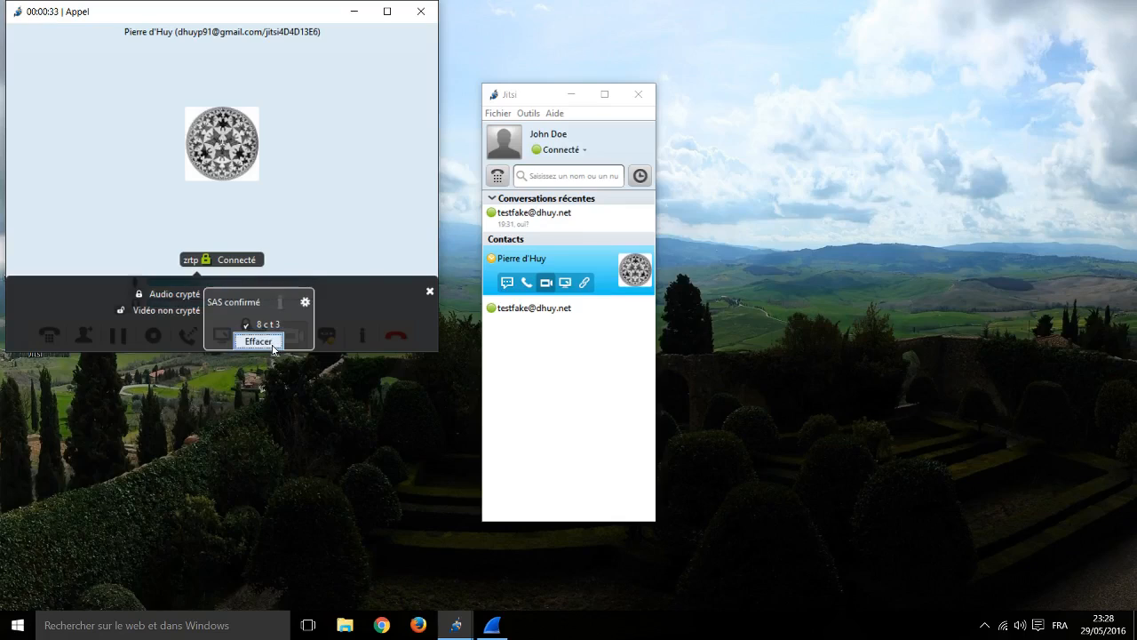
Step: Re-confirm the SAS, keep the contact's name as the ZRTP peer name, and hang up
click(259, 342)
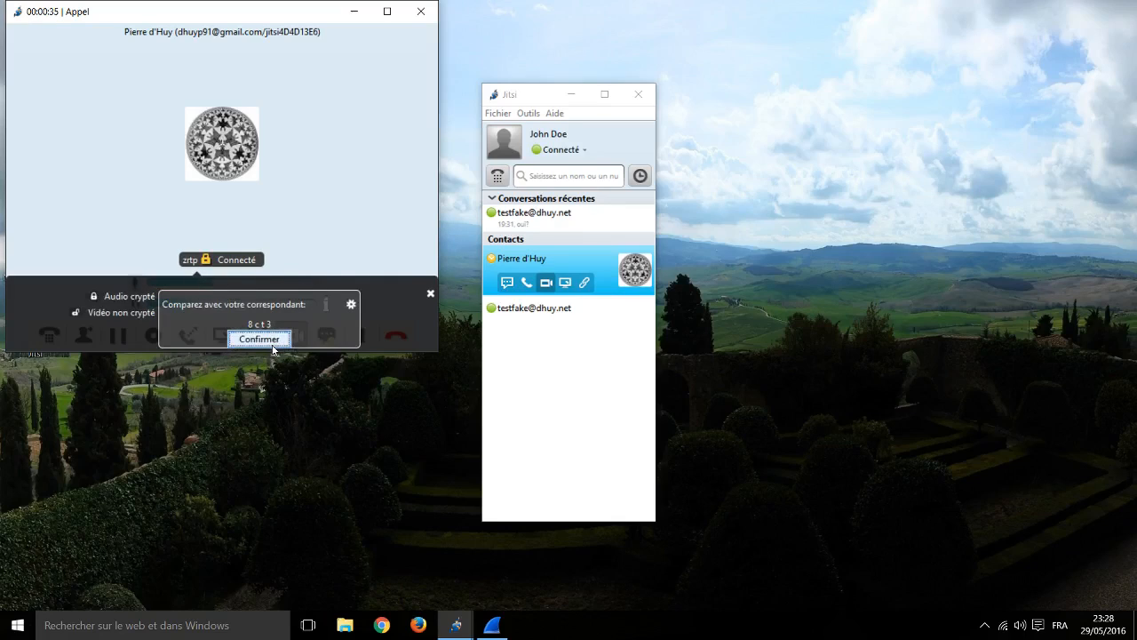
click(272, 346)
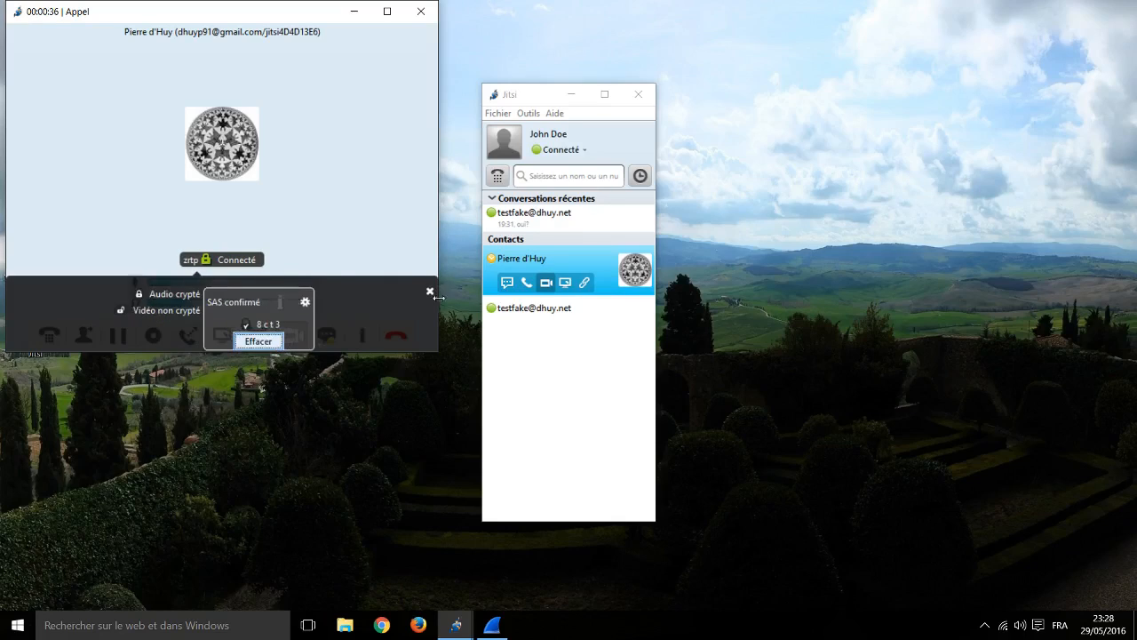
click(307, 303)
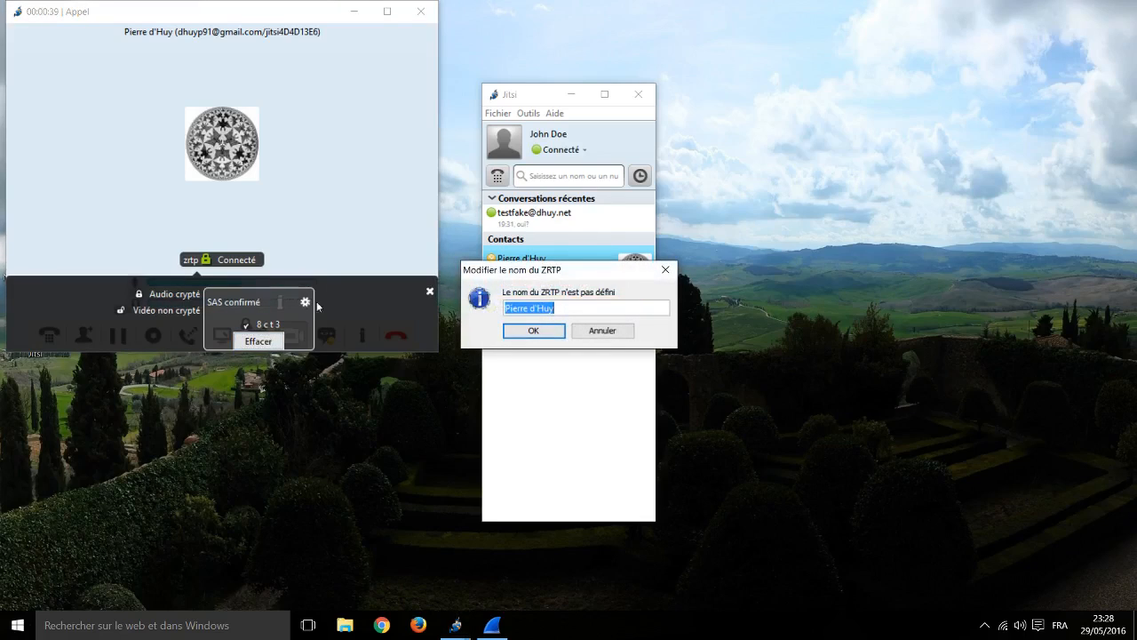
click(536, 330)
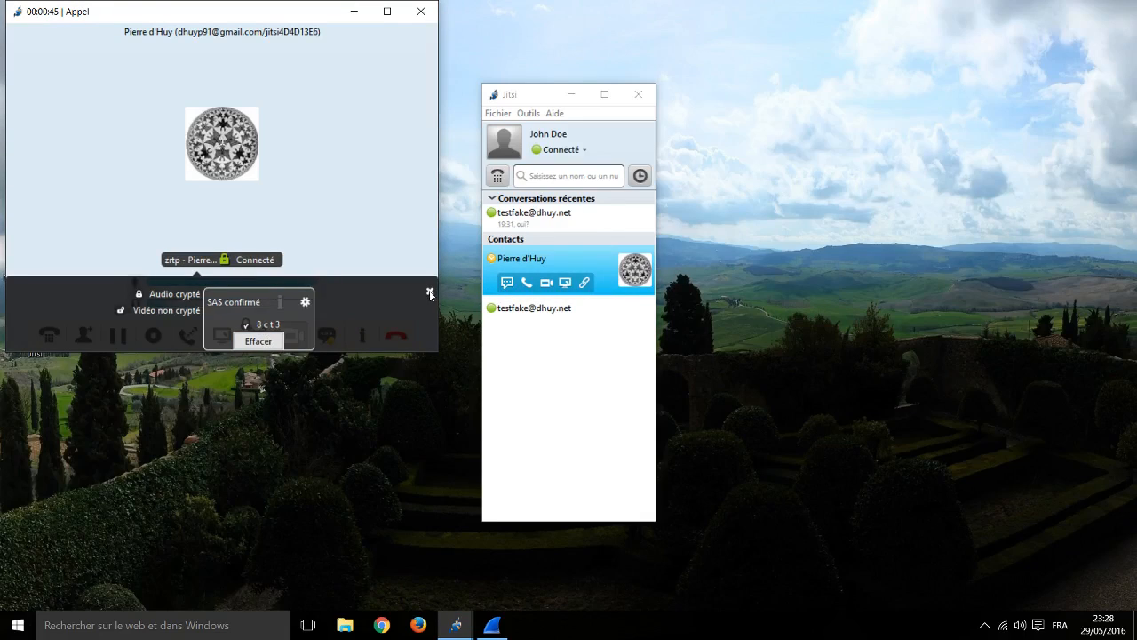
click(430, 292)
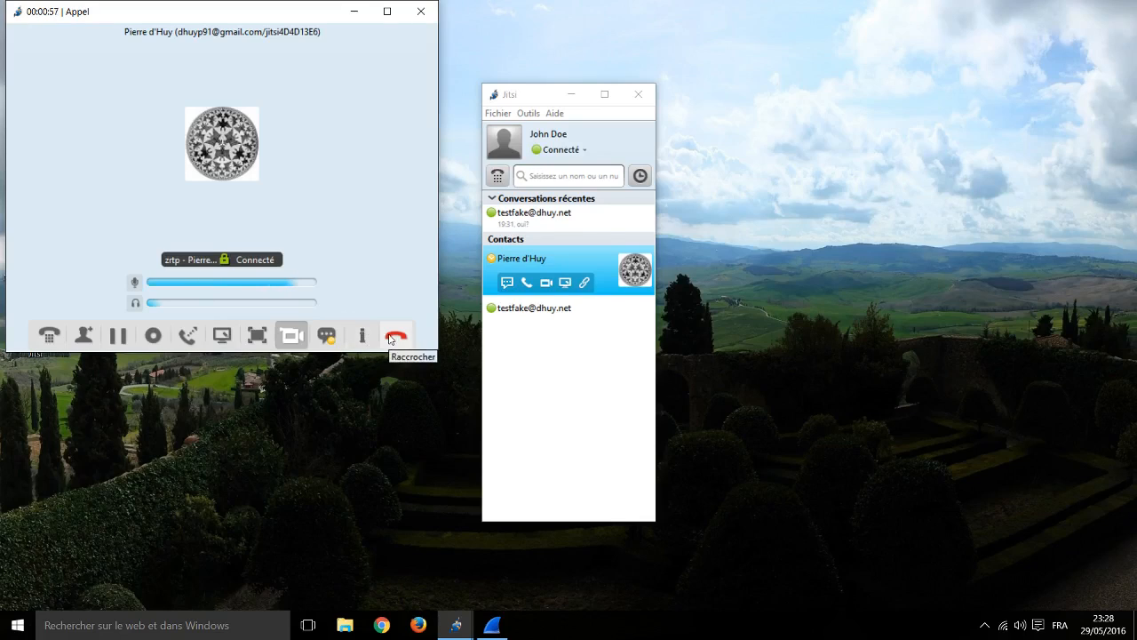
click(389, 338)
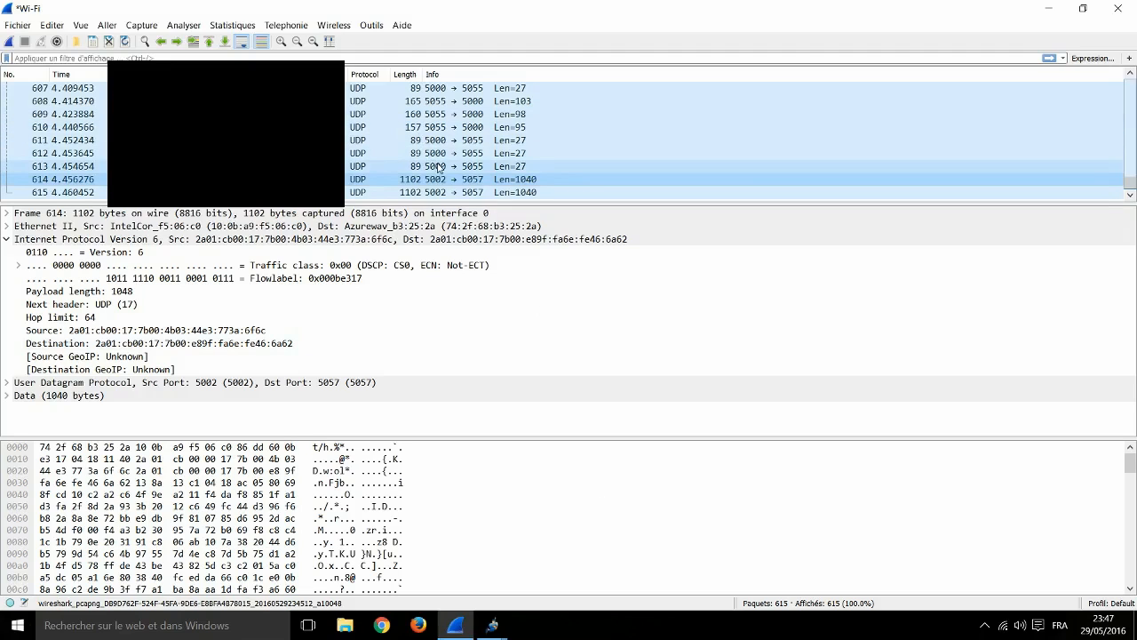
Step: Follow the UDP stream of packet 593, the call traffic from port 5002 to 5057
click(524, 140)
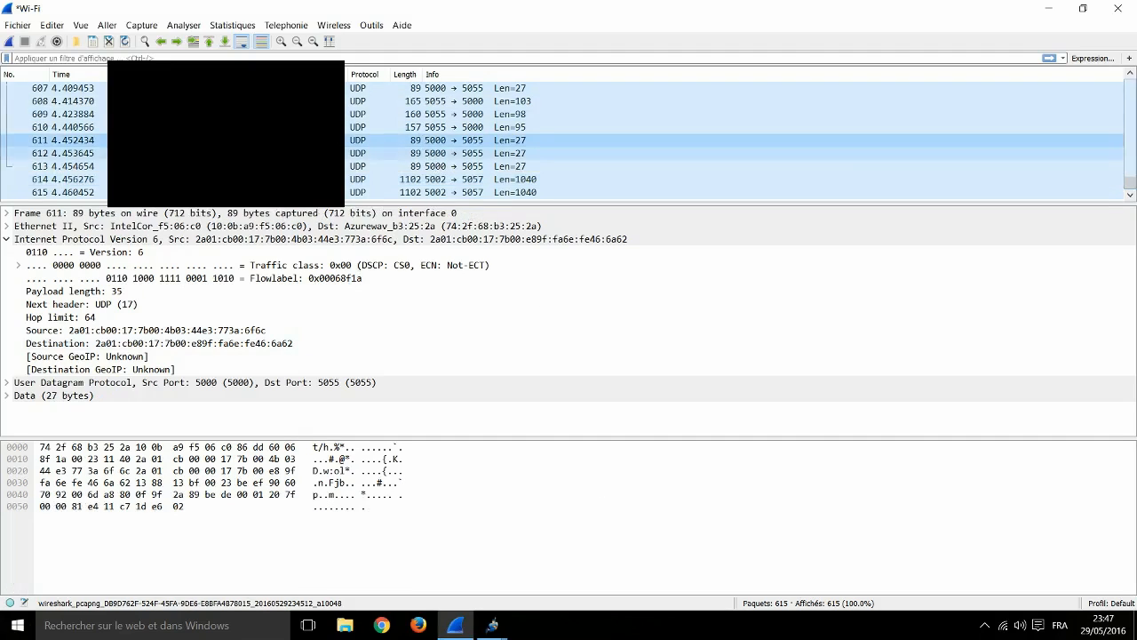
scroll(568, 140, up, 1)
scroll(524, 140, up, 5)
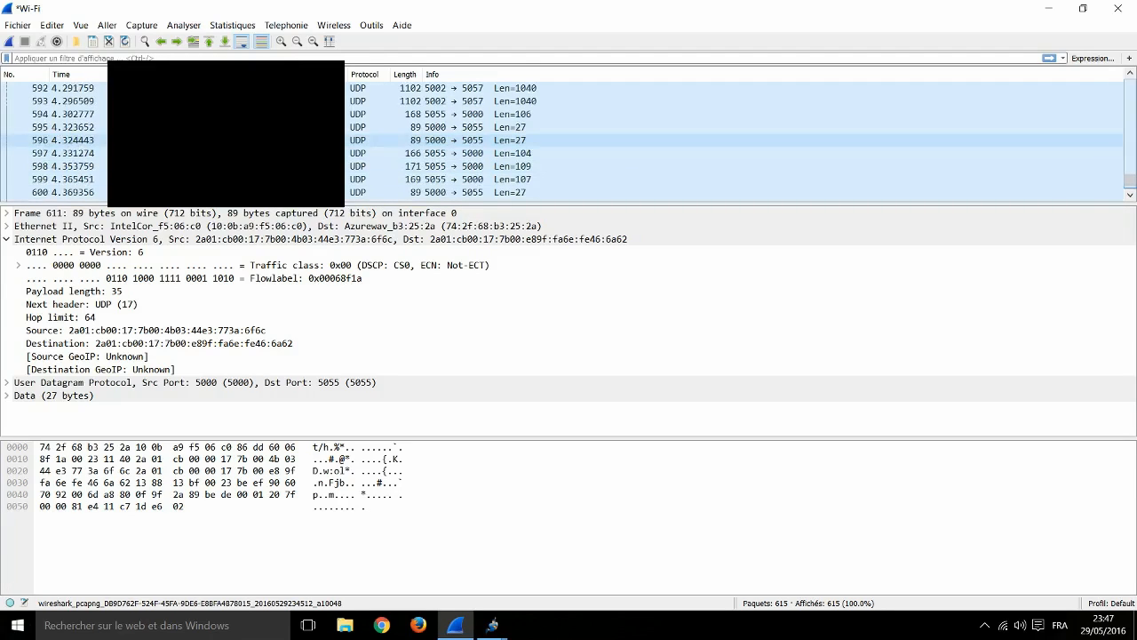
right_click(202, 141)
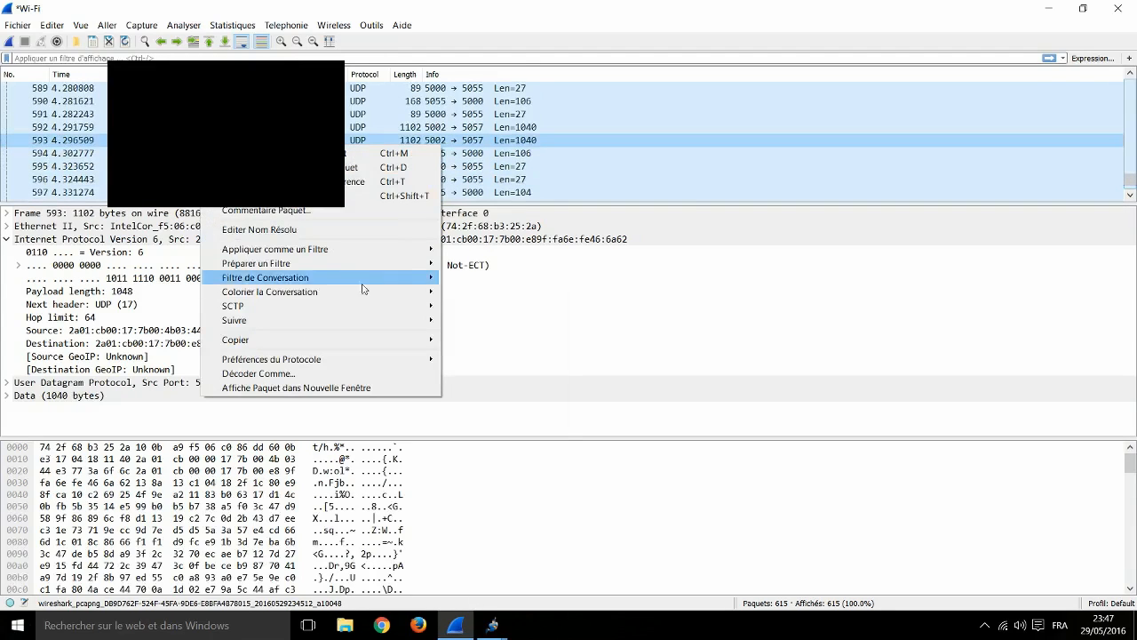
mouse_move(374, 313)
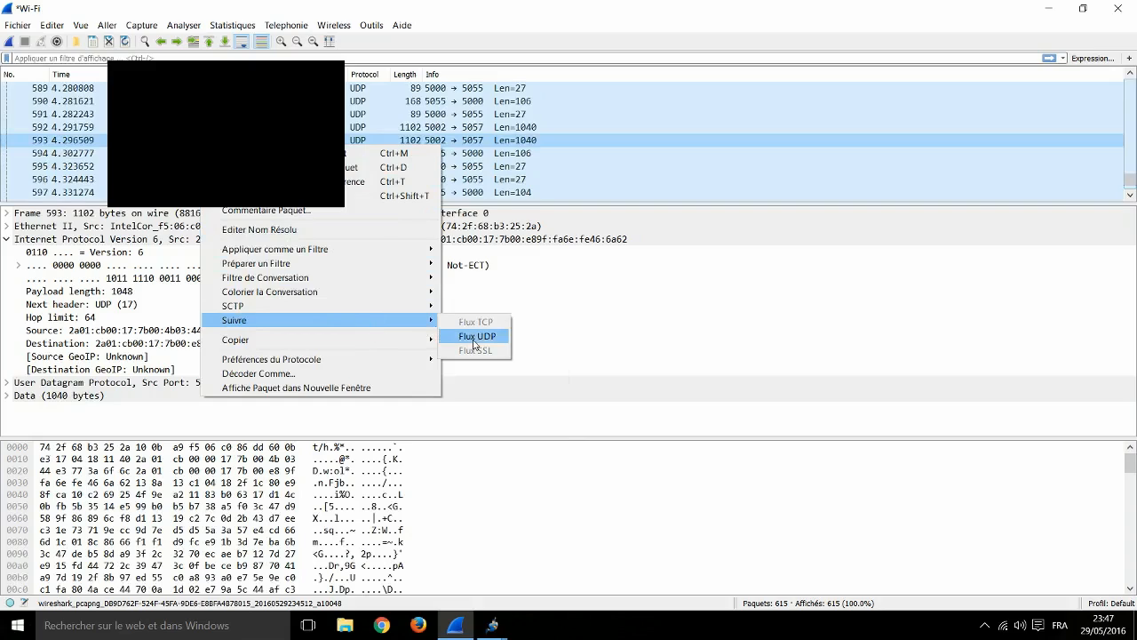
click(473, 339)
Step: Scroll through the UDP stream window to confirm it holds only unreadable encrypted data
scroll(410, 247, down, 3)
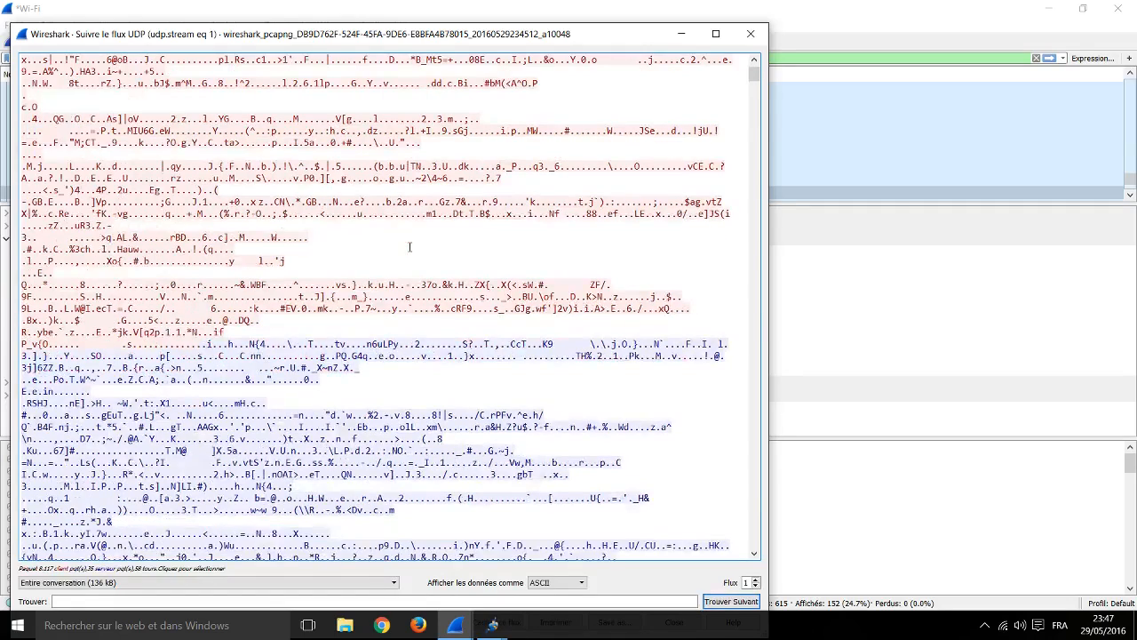
scroll(411, 249, down, 4)
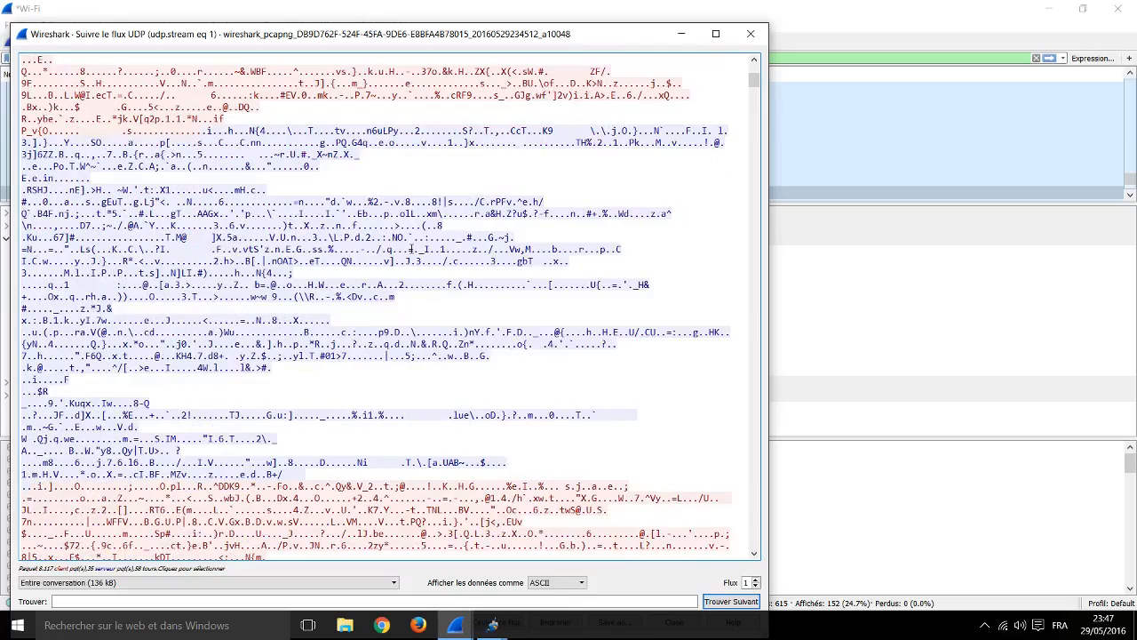
scroll(412, 249, down, 10)
scroll(415, 258, down, 13)
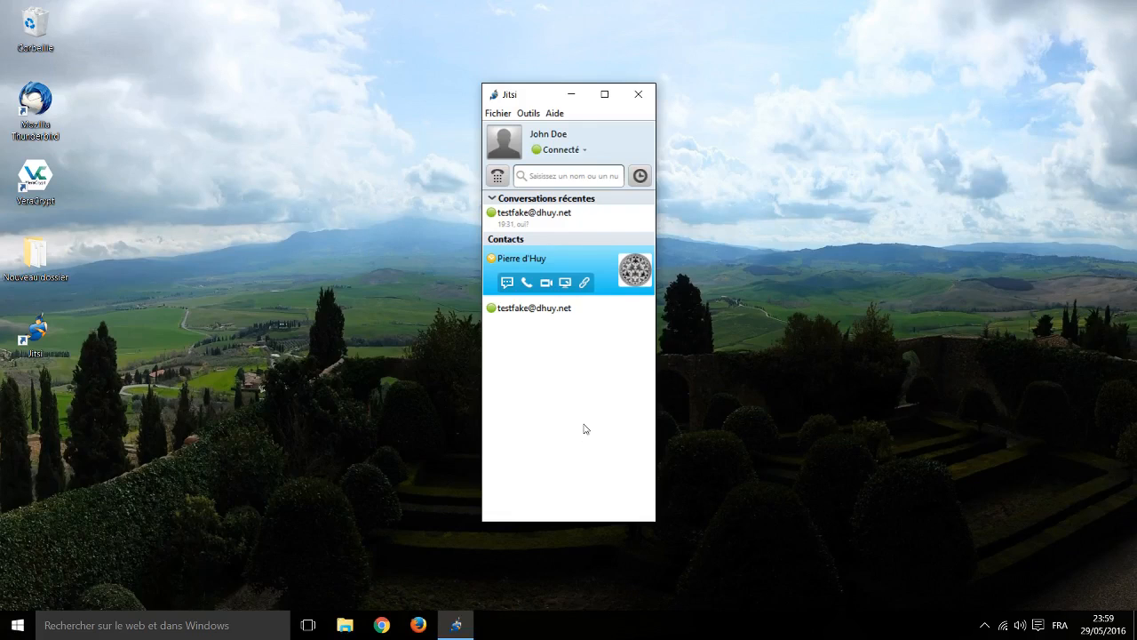
Step: Open Jitsi's Options, browse the Général settings, then move to the Son codec list
click(530, 115)
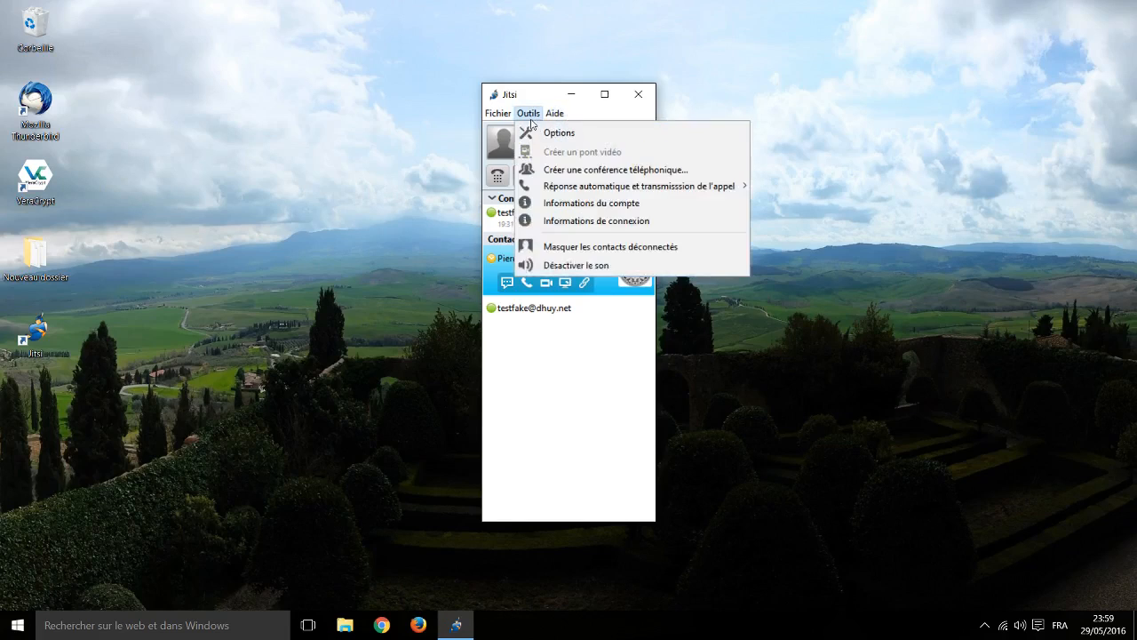
click(536, 132)
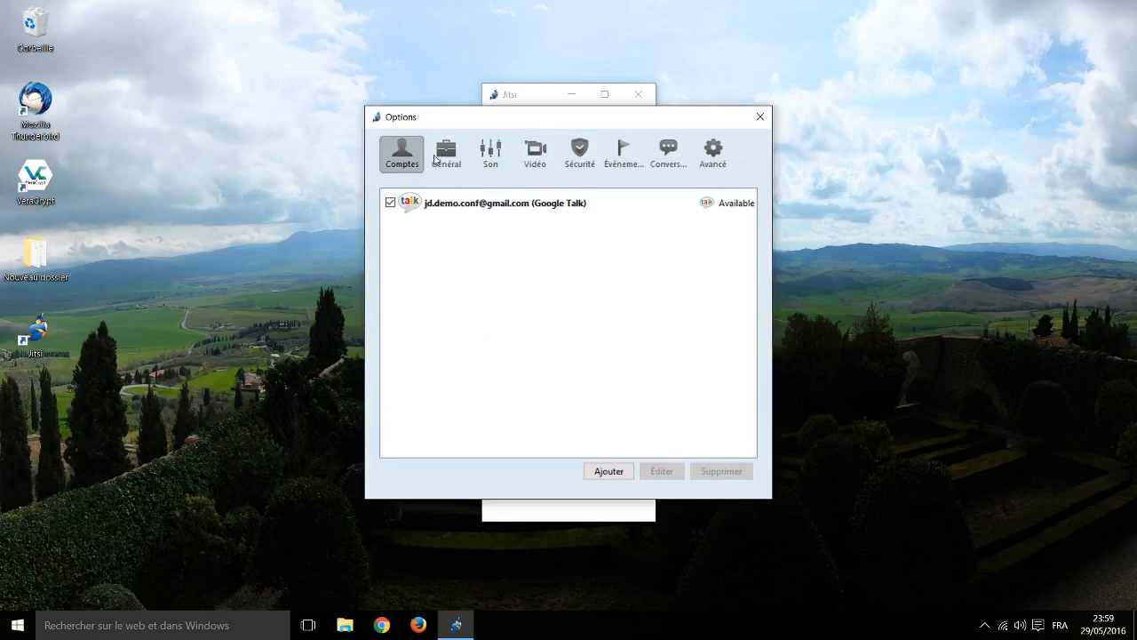
click(441, 157)
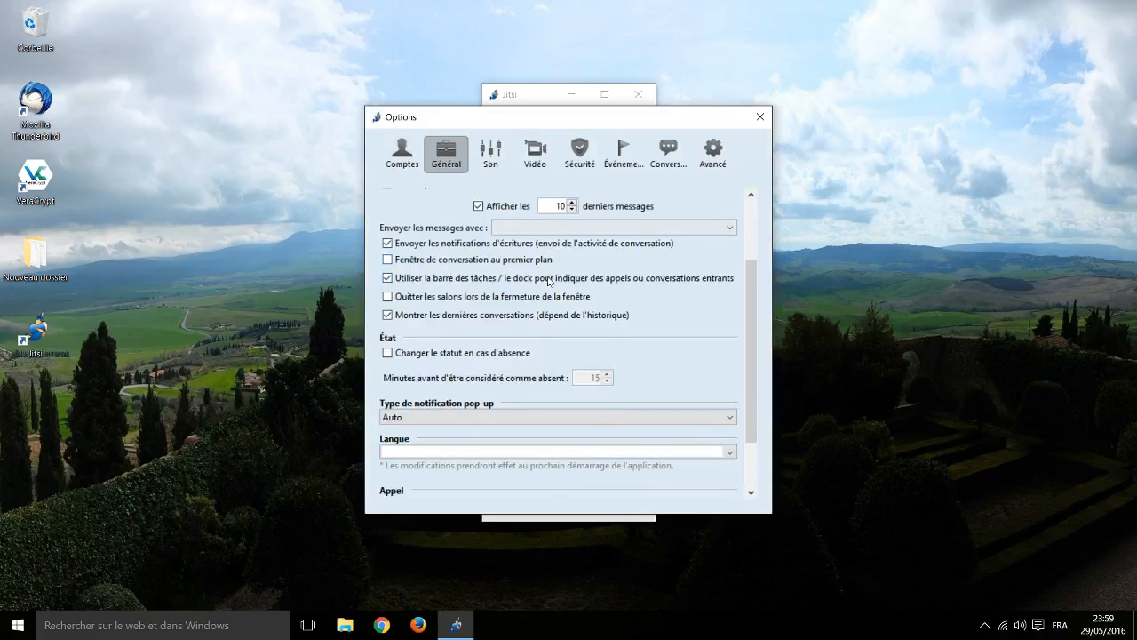
scroll(548, 281, up, 3)
scroll(551, 277, up, 4)
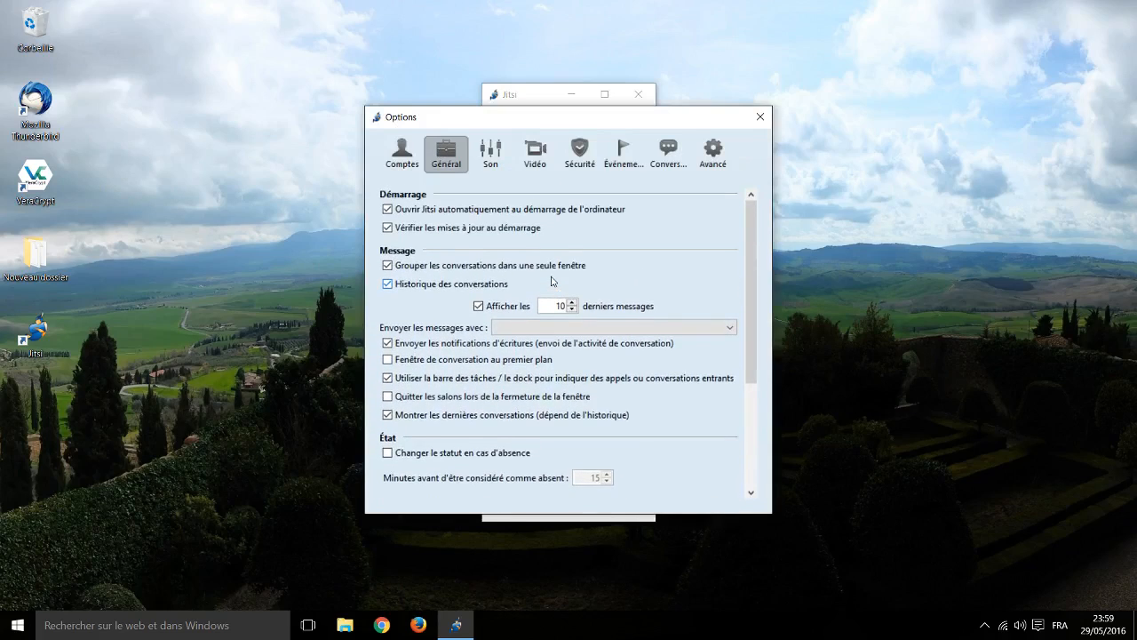
scroll(551, 281, down, 4)
scroll(551, 281, down, 2)
scroll(534, 267, down, 2)
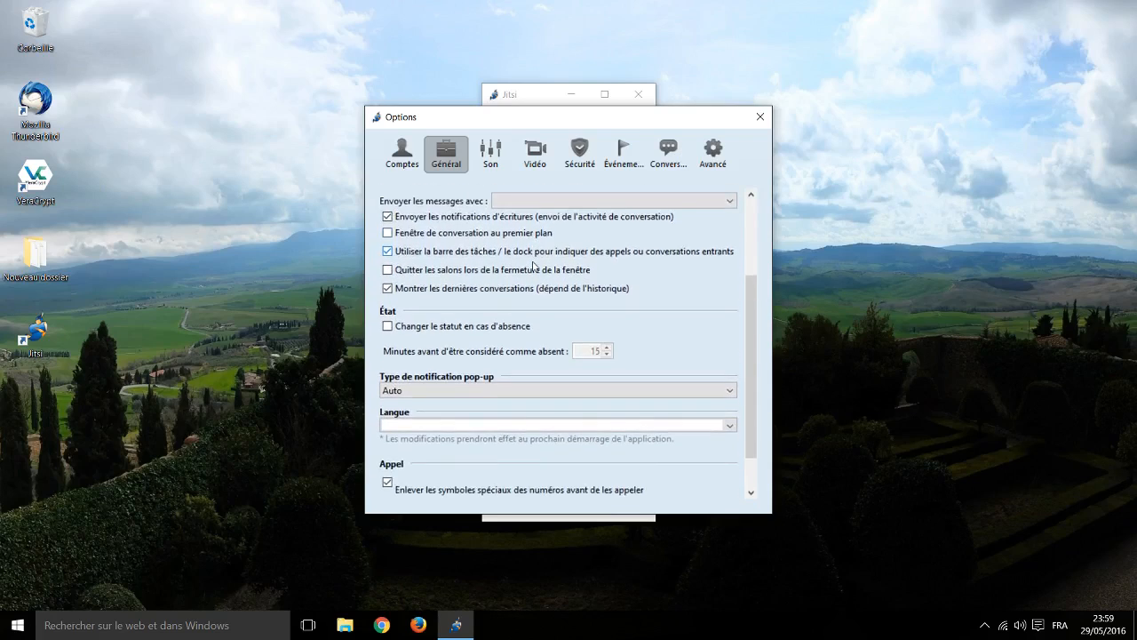
scroll(534, 266, down, 2)
click(491, 155)
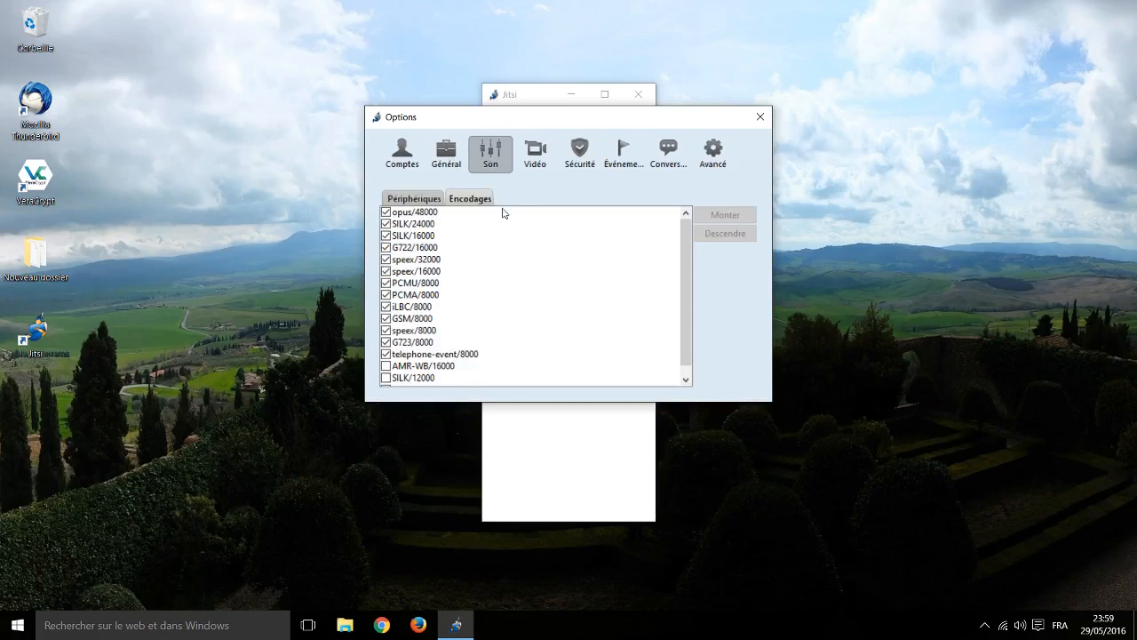
Step: Review the audio encodings list, then view the Périphériques audio device settings
scroll(472, 257, down, 1)
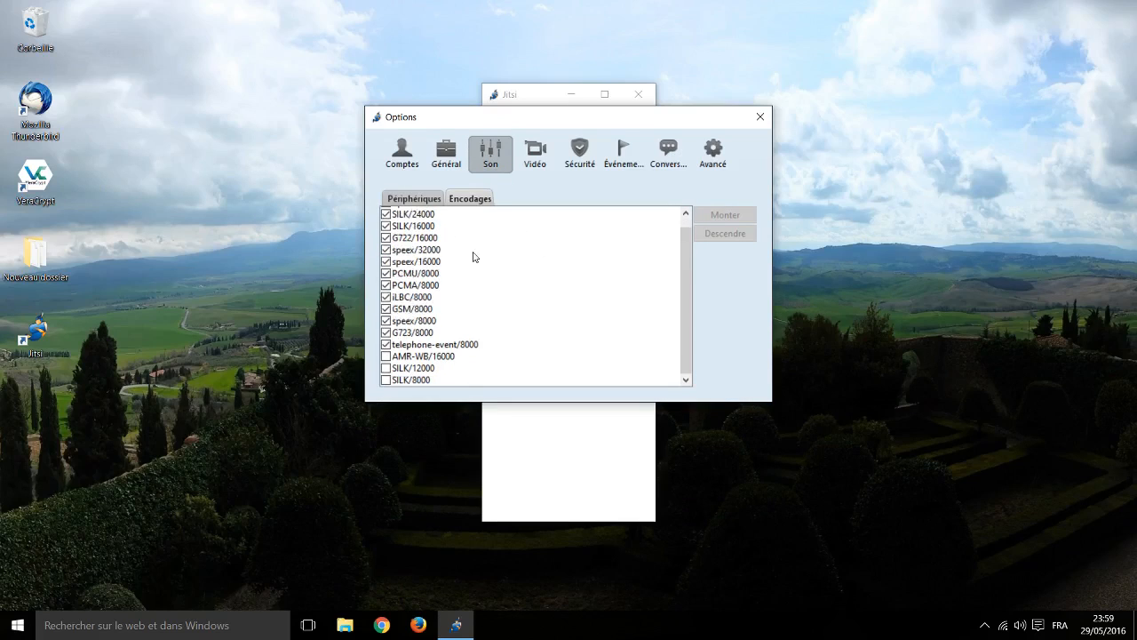
scroll(480, 266, up, 1)
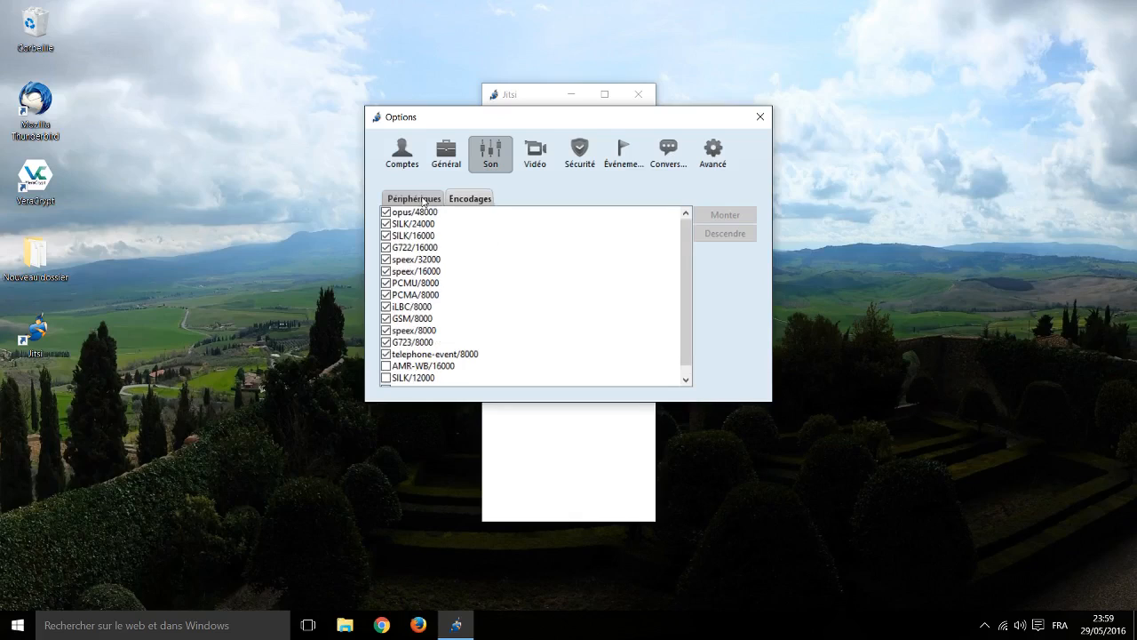
scroll(511, 311, down, 1)
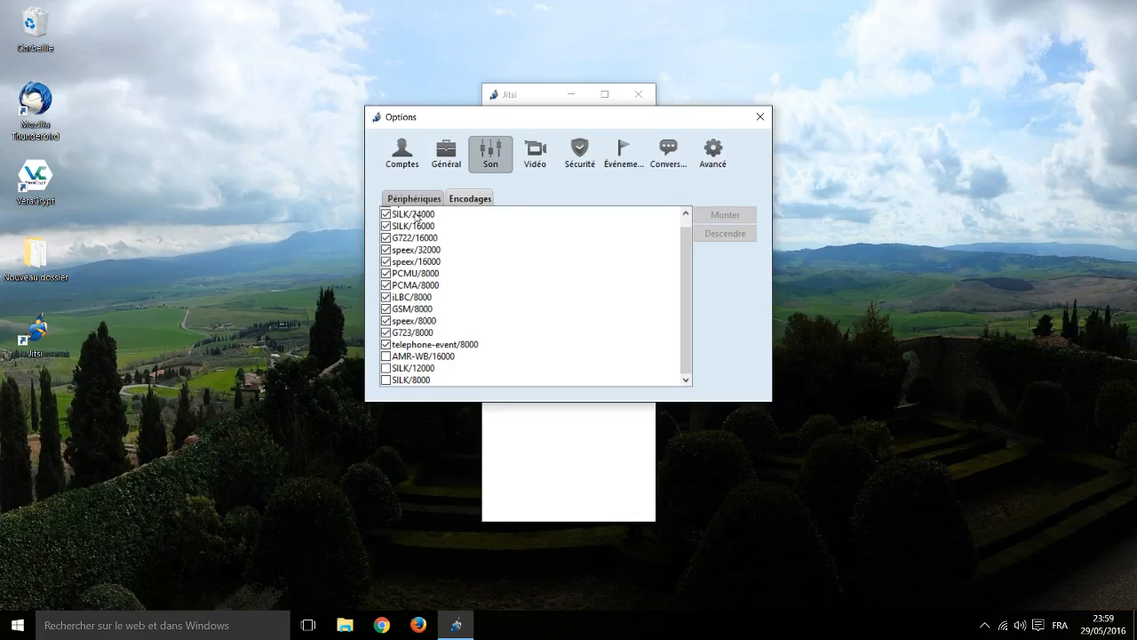
click(399, 199)
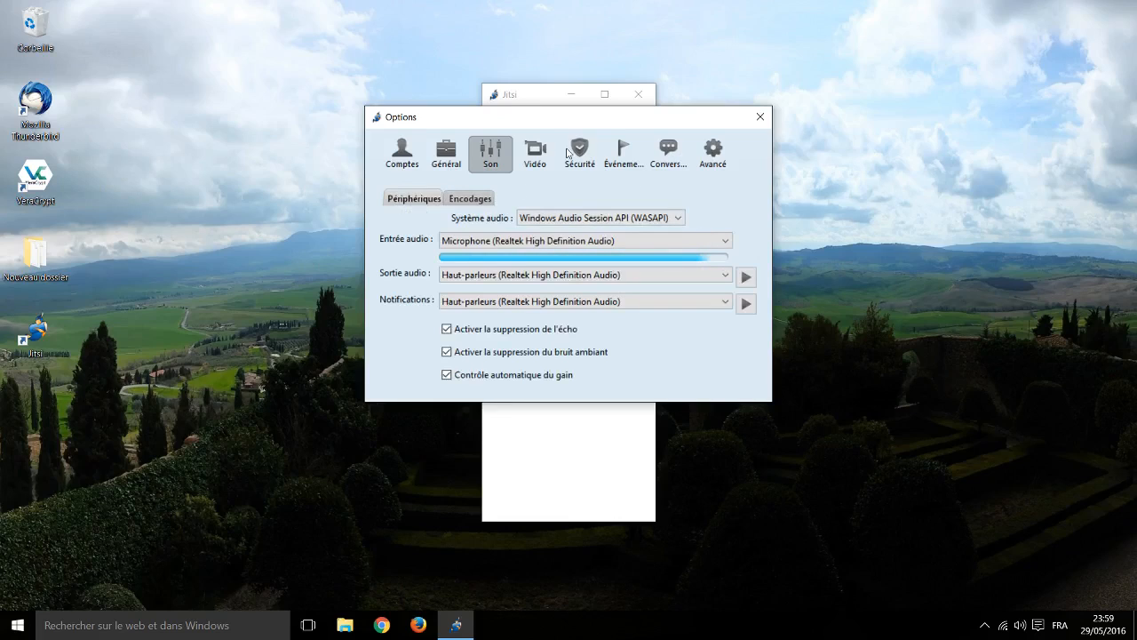
Step: Inspect the video encodings with VP8 selected and Plus d'options, then view Sécurité call settings
click(536, 156)
click(476, 201)
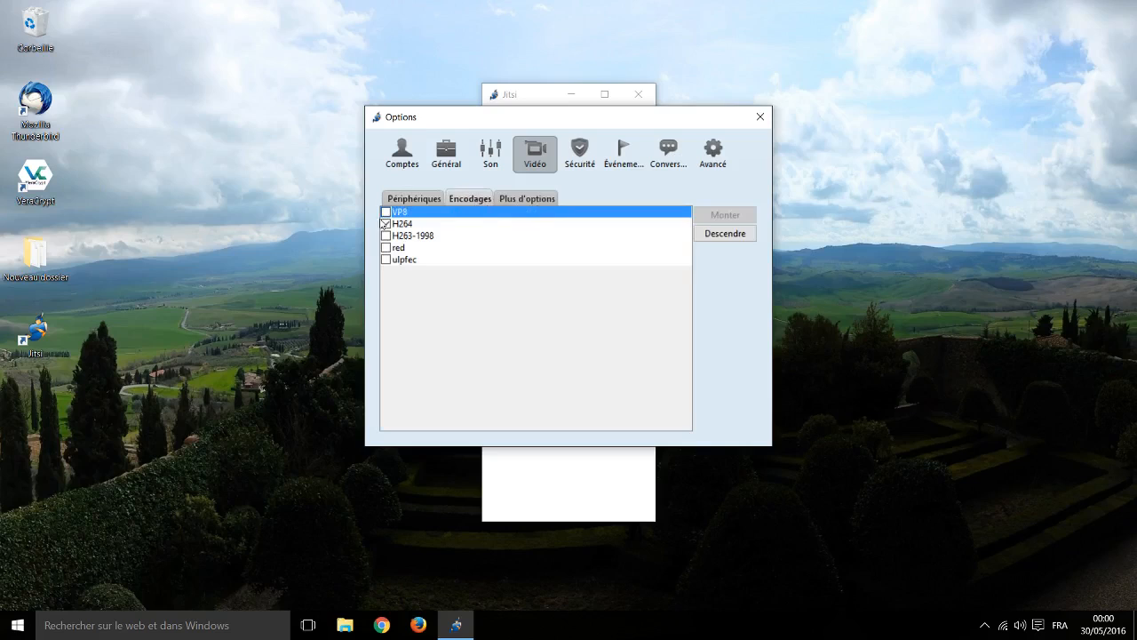
click(386, 212)
click(534, 198)
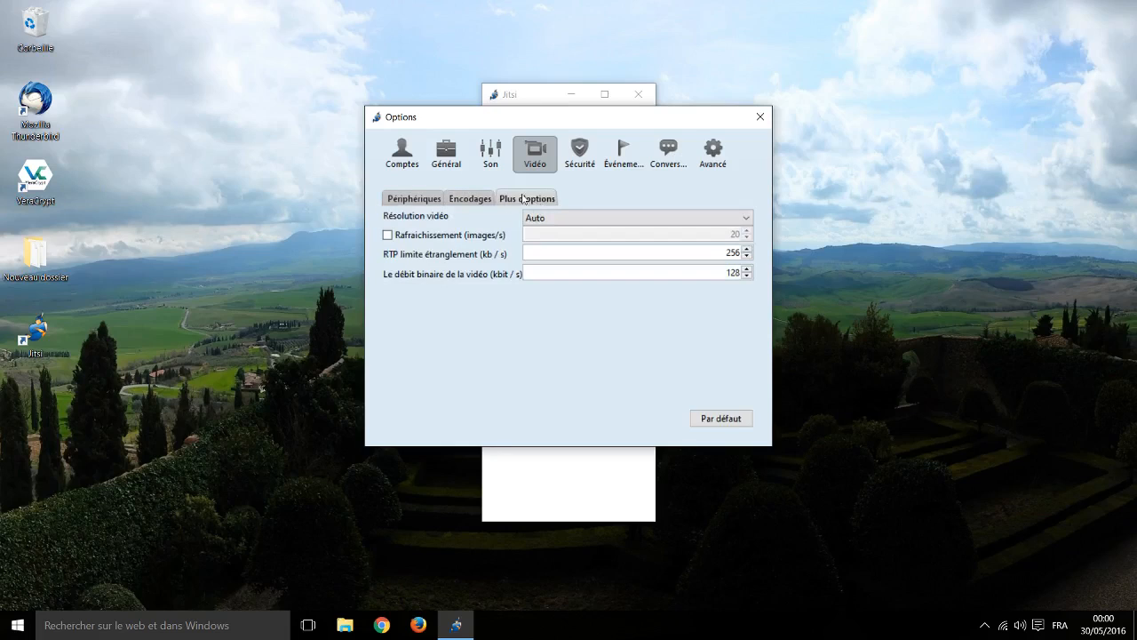
click(495, 199)
click(587, 164)
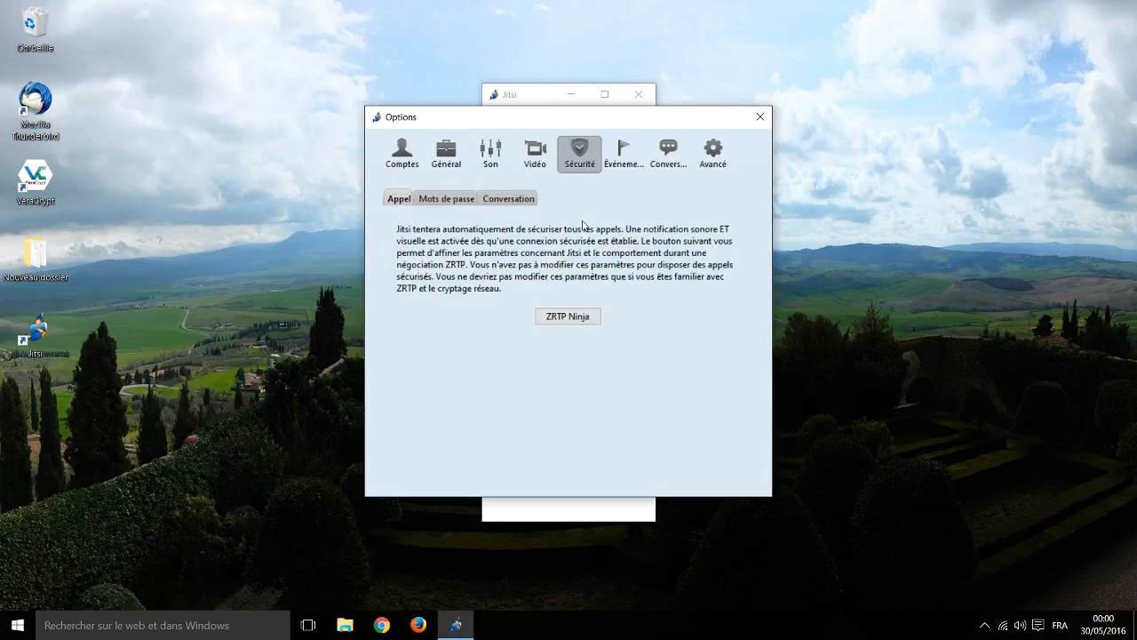
Step: Browse ZRTP Ninja's hash, cipher, SAS and SRTP tabs, then view the Mots de passe page
click(575, 318)
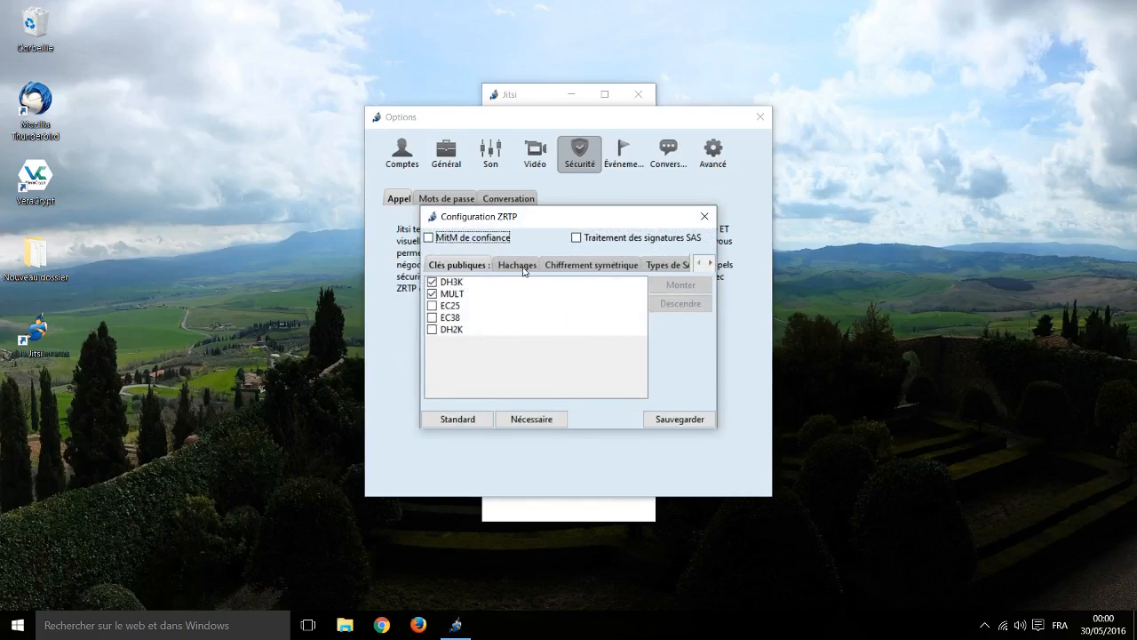
click(521, 266)
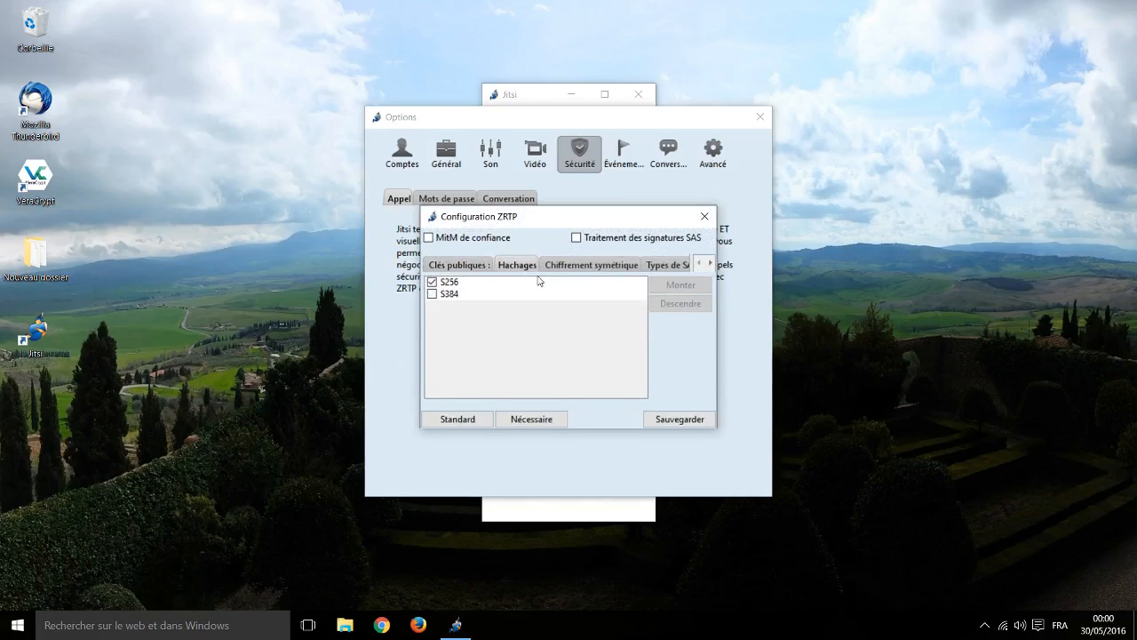
click(585, 265)
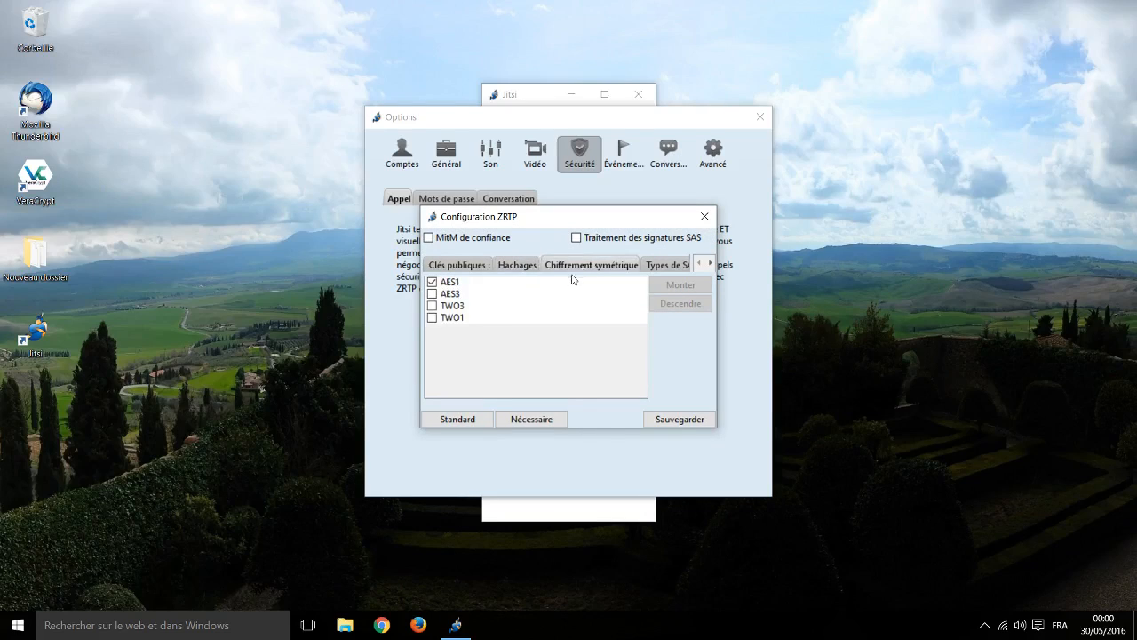
click(658, 268)
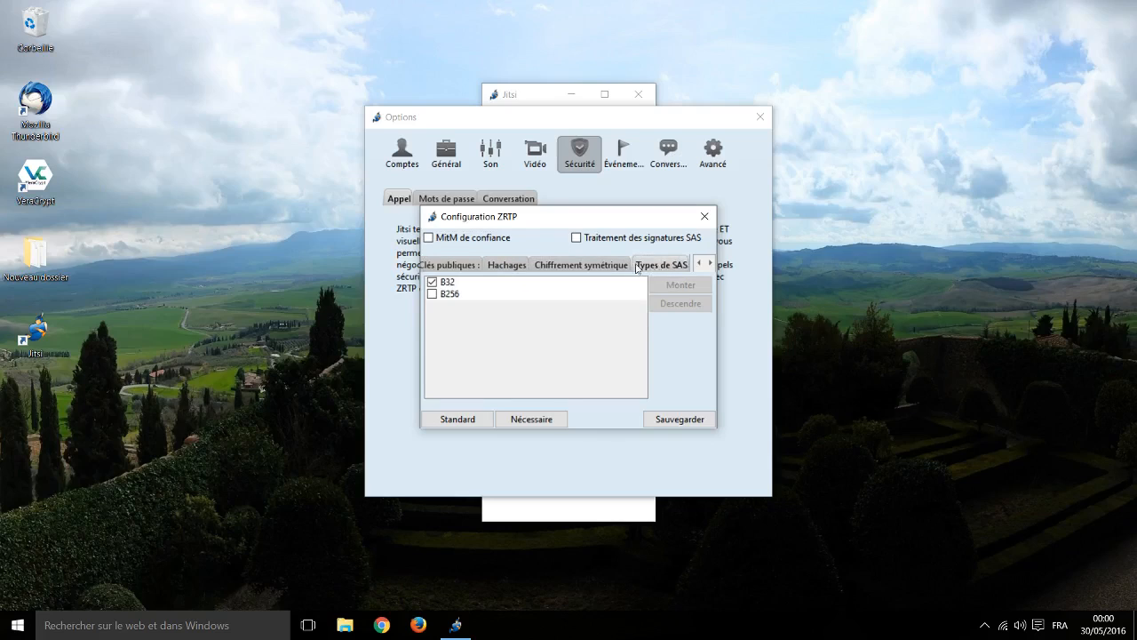
click(711, 265)
click(712, 265)
click(560, 265)
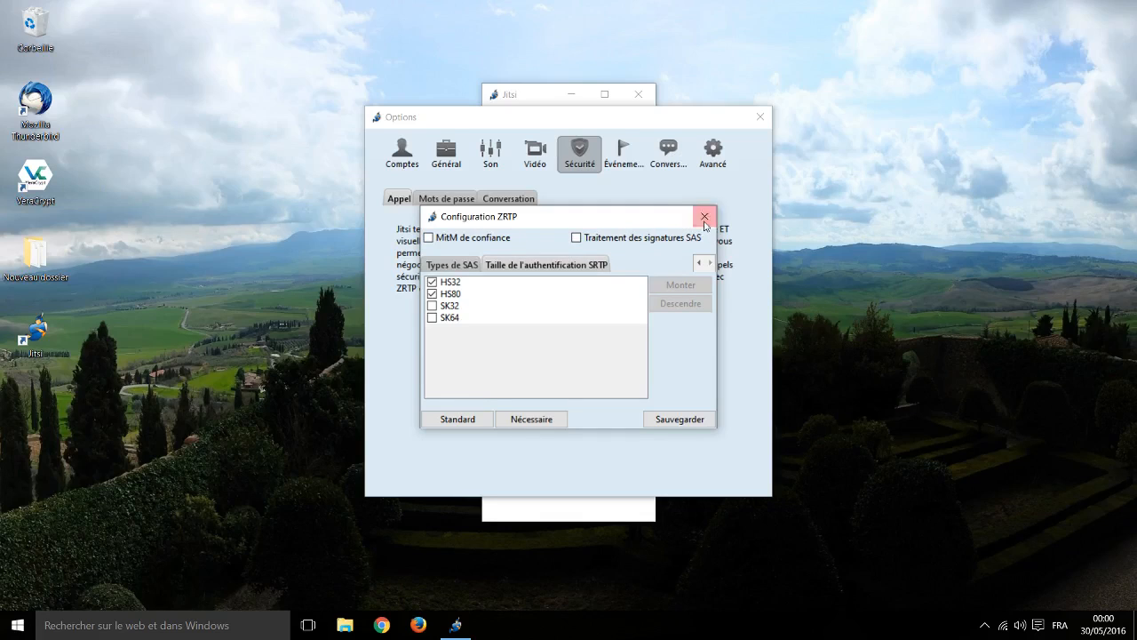
click(705, 216)
click(466, 201)
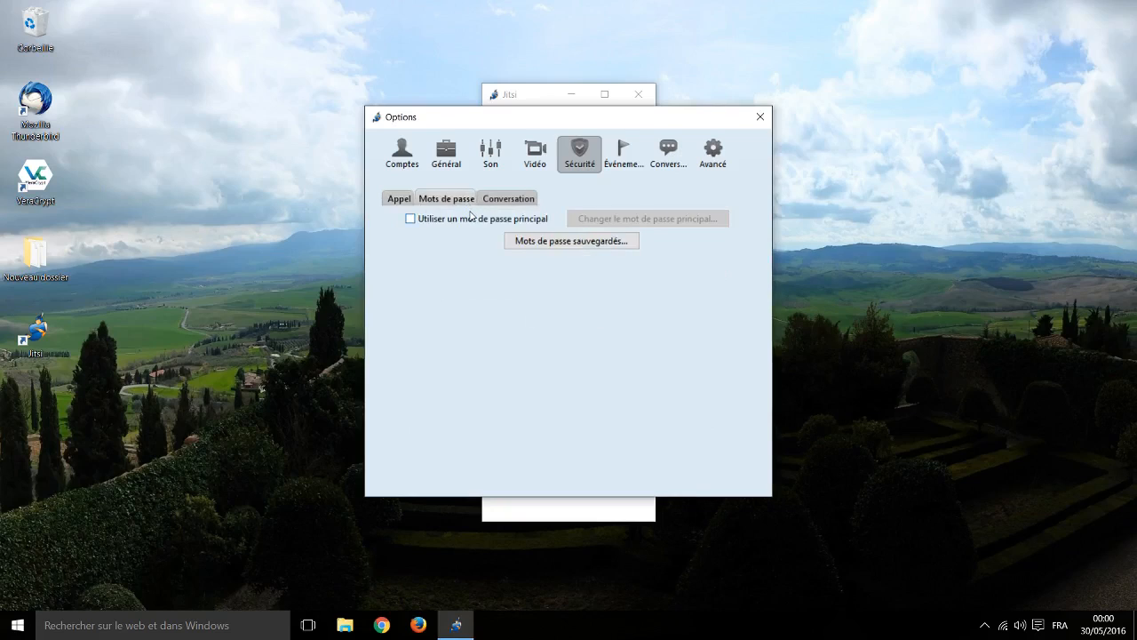
click(633, 165)
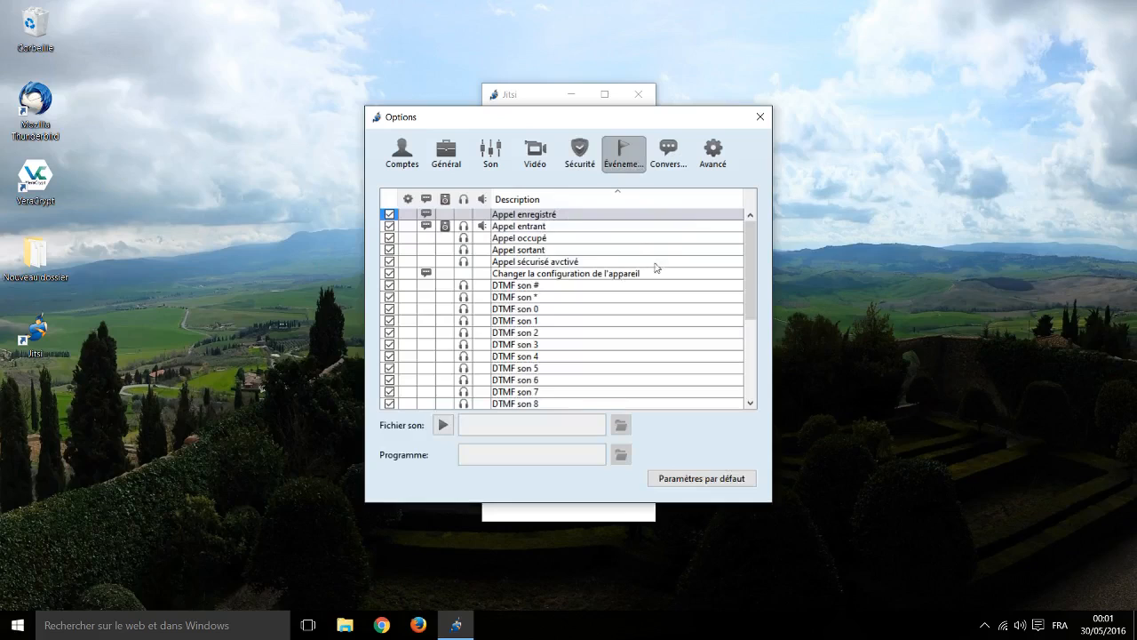
click(667, 161)
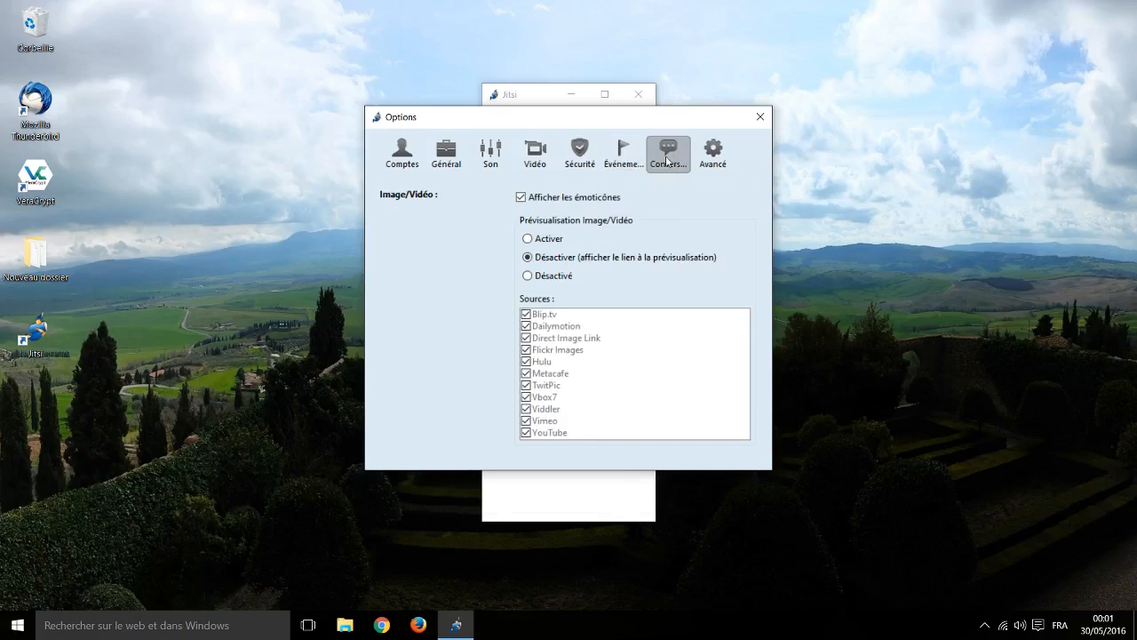
click(720, 162)
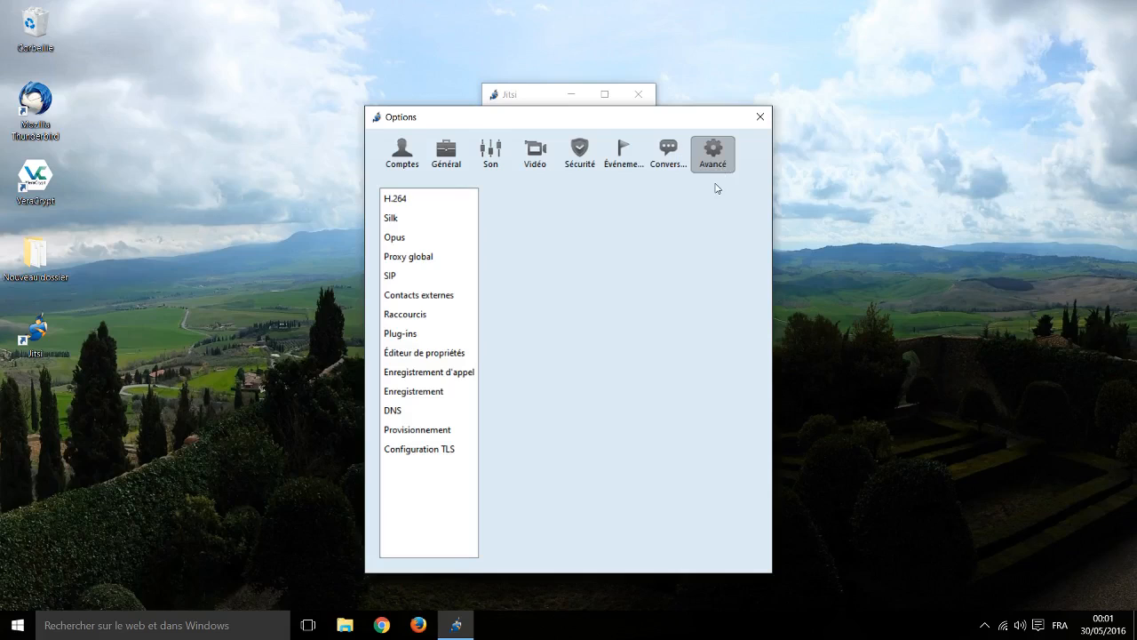
click(432, 334)
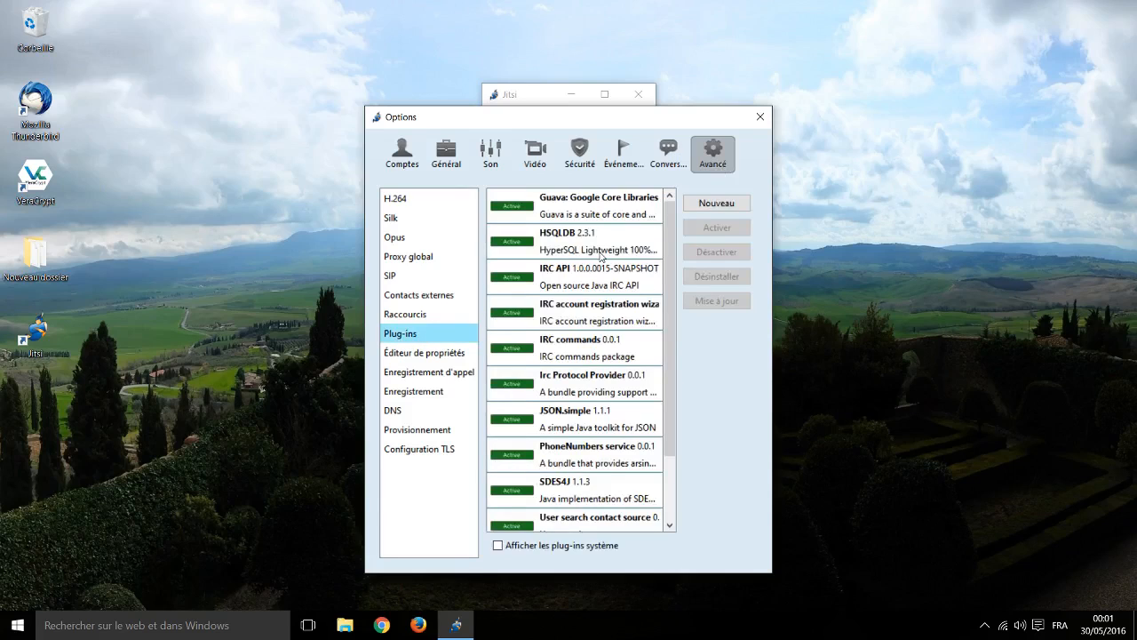
scroll(600, 258, down, 3)
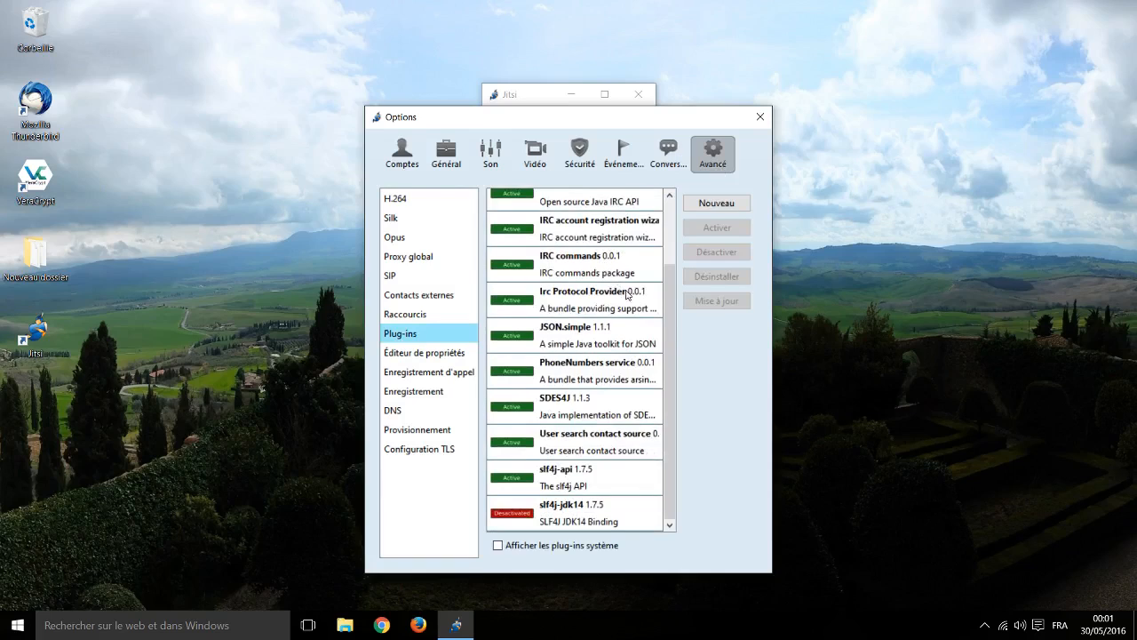
scroll(631, 300, up, 3)
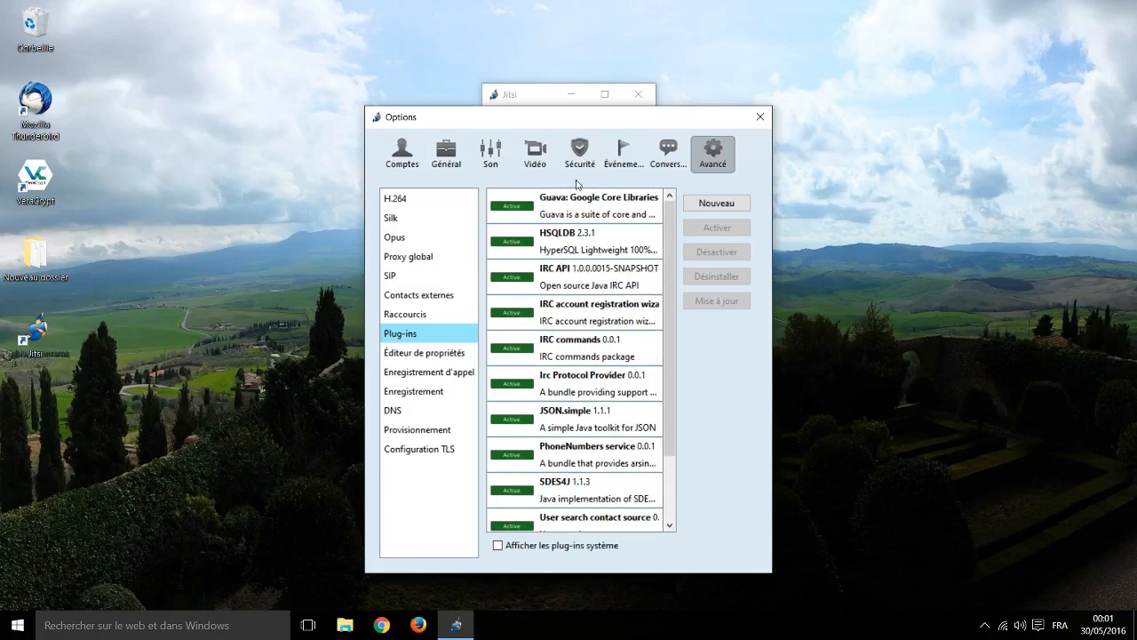
click(578, 151)
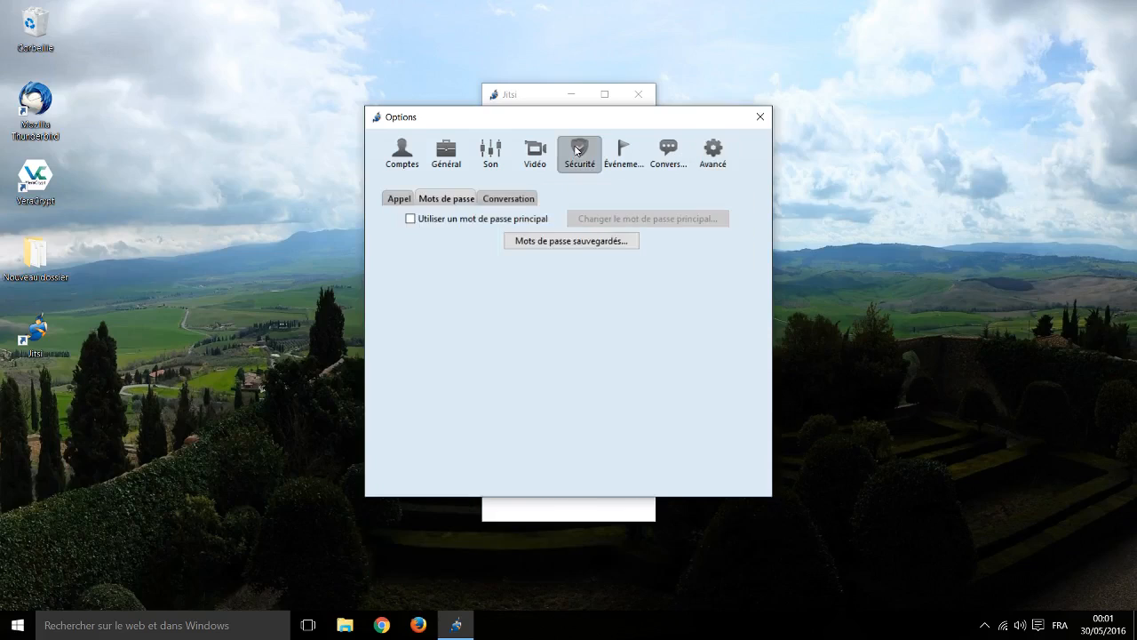
Step: Check the contact's verified OTR fingerprint under Sécurité > Conversation, then close Options
click(495, 200)
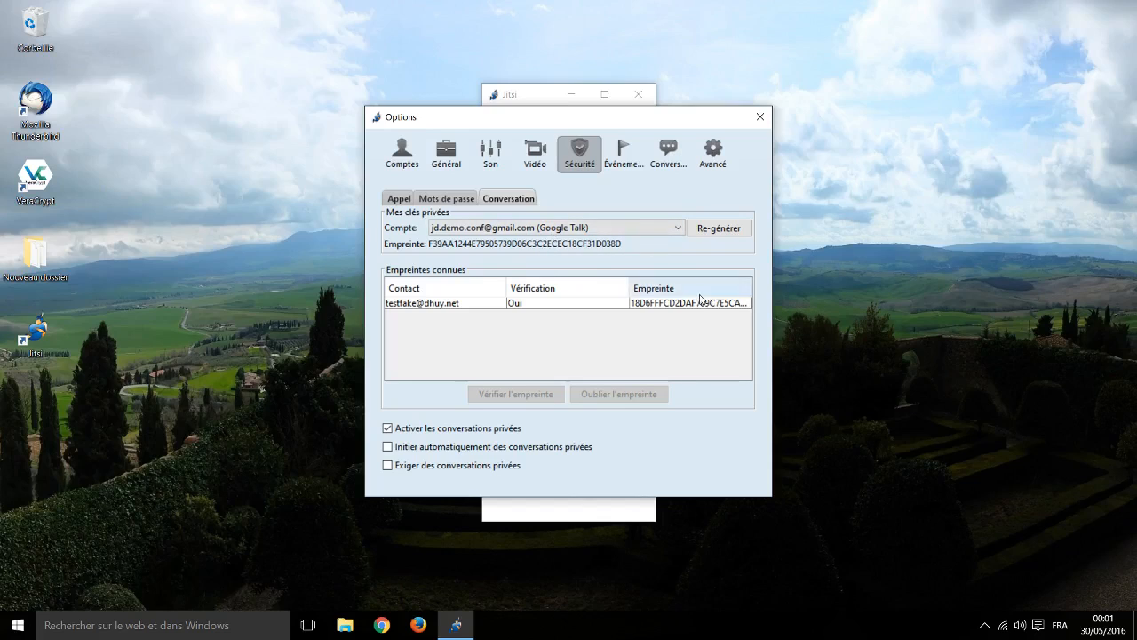
drag(628, 288, 568, 287)
click(621, 303)
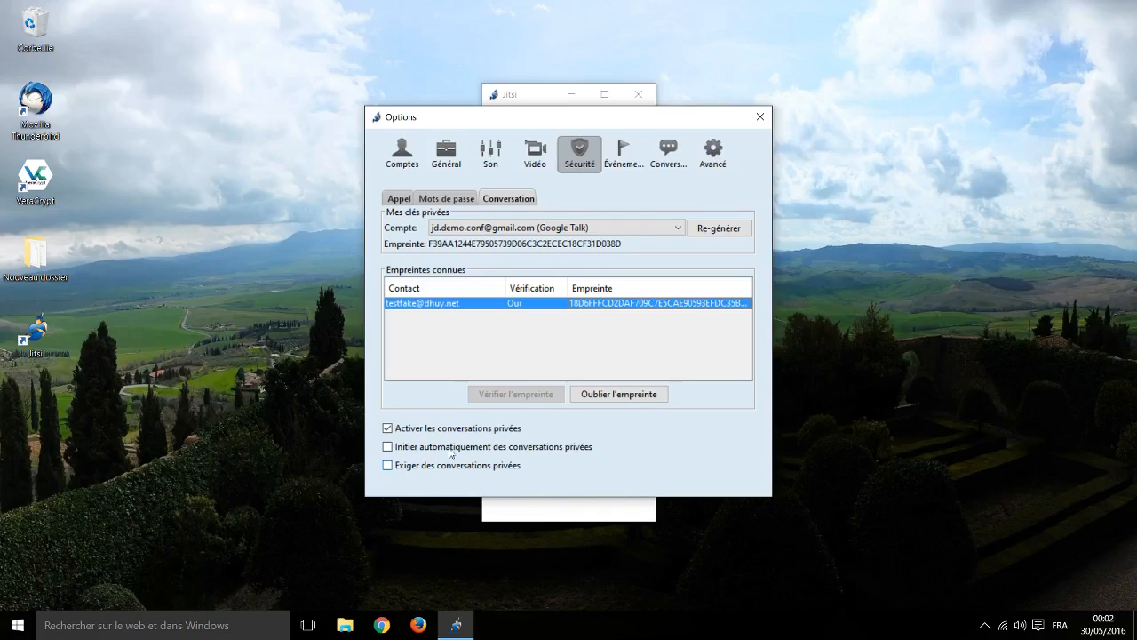
click(761, 116)
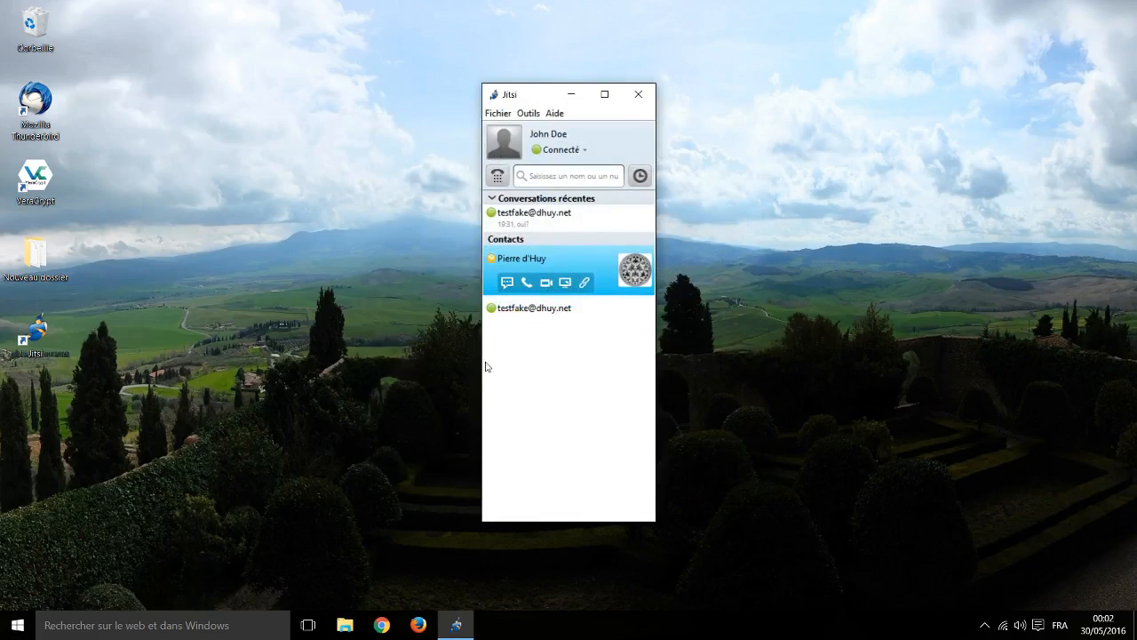